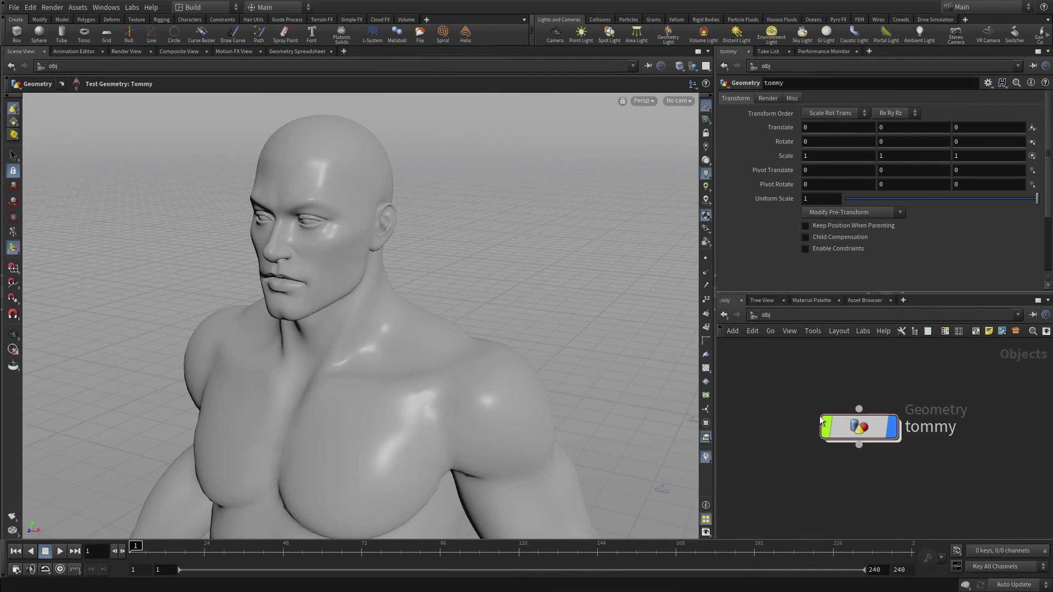
# Step: Select the tommy object and set the viewport shading to Smooth Wire Shaded
pyautogui.click(850, 426)
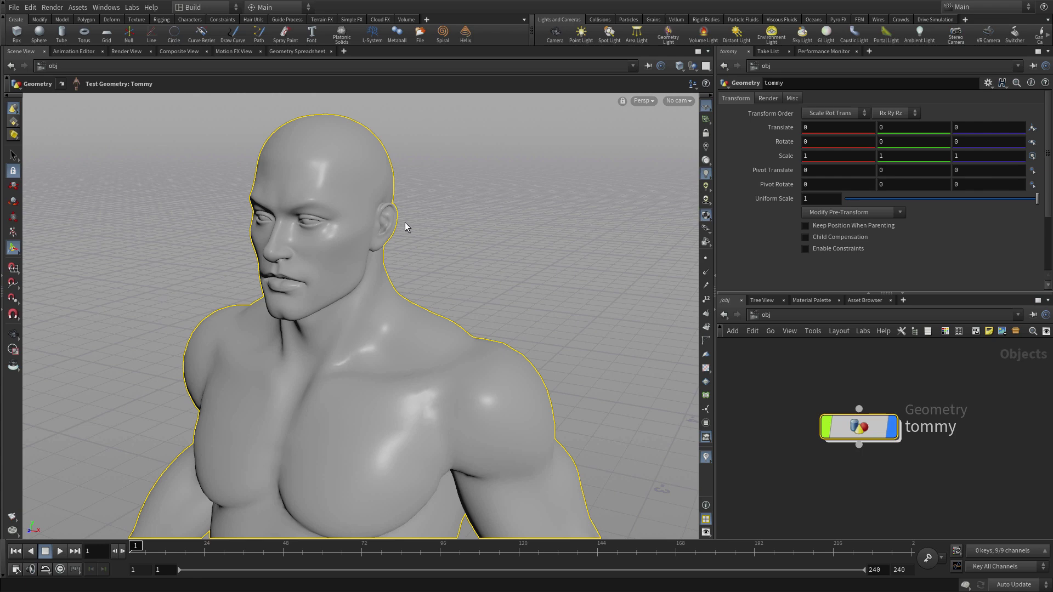
pyautogui.click(679, 70)
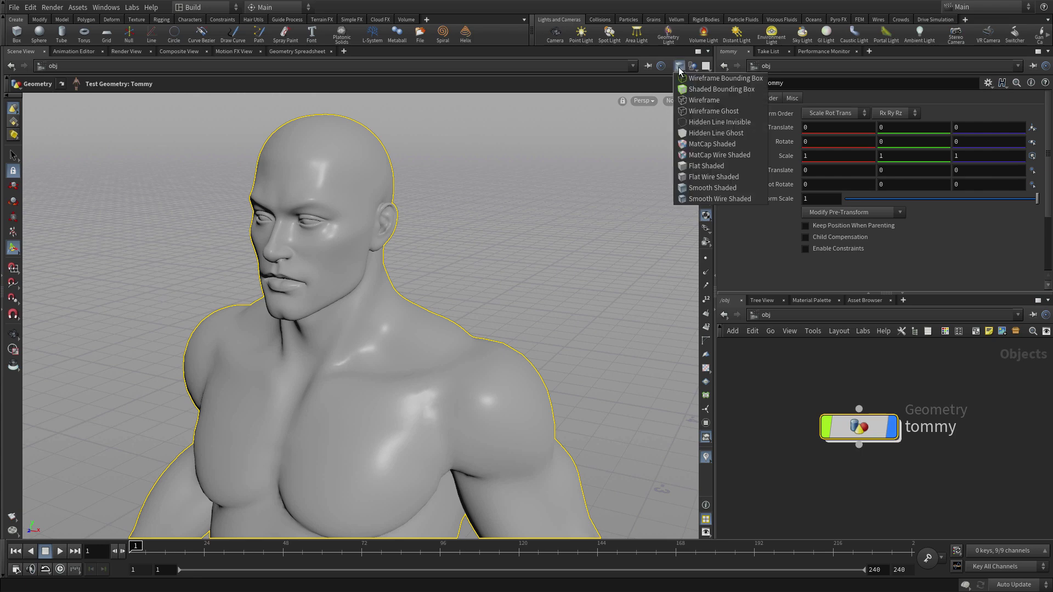
pyautogui.click(713, 199)
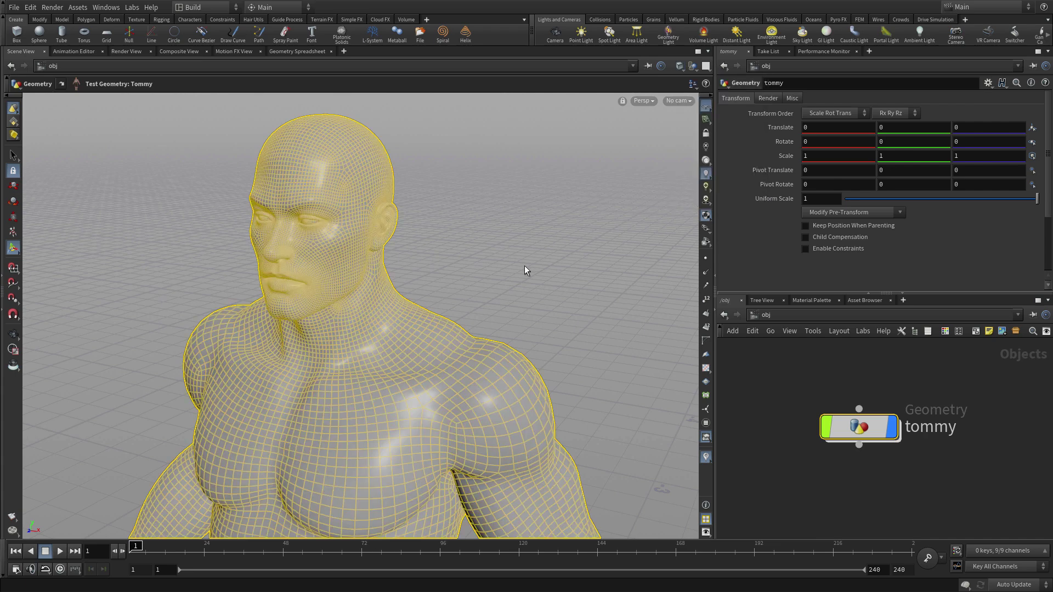
# Step: Try to box-select points on the neck and shoulders at object level with point display on, and hide the points and deselect the object
pyautogui.click(705, 260)
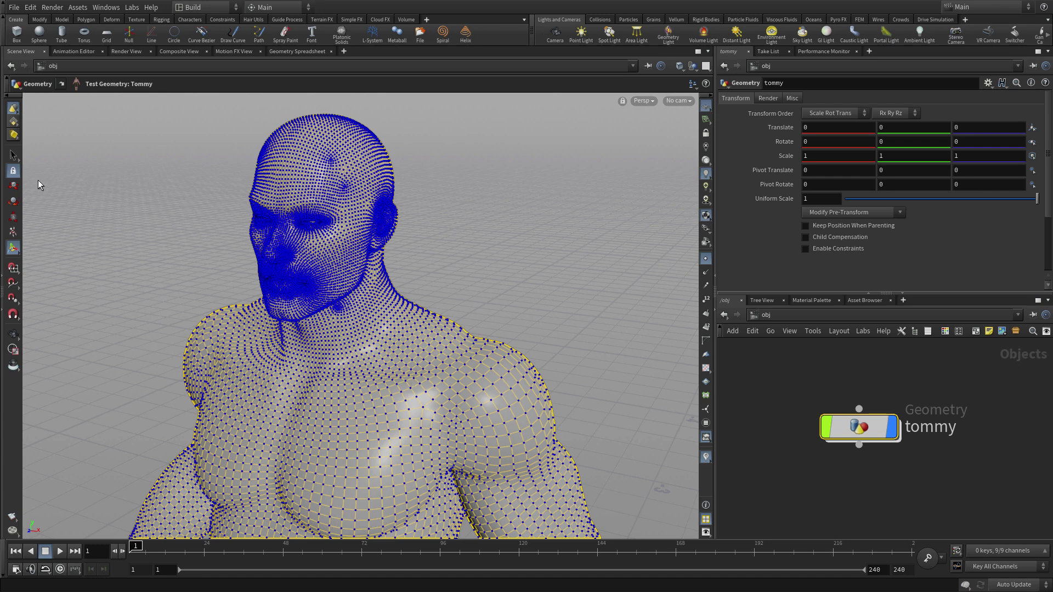
pyautogui.click(13, 156)
pyautogui.moveTo(461, 271); pyautogui.dragTo(371, 377)
pyautogui.moveTo(495, 210); pyautogui.dragTo(284, 332)
pyautogui.click(705, 258)
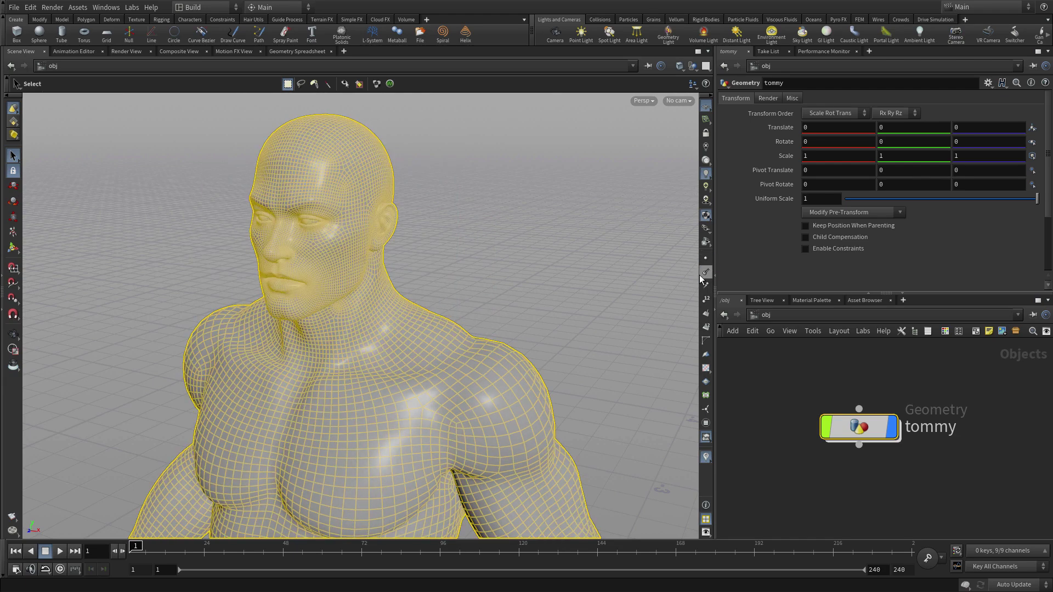
pyautogui.click(581, 202)
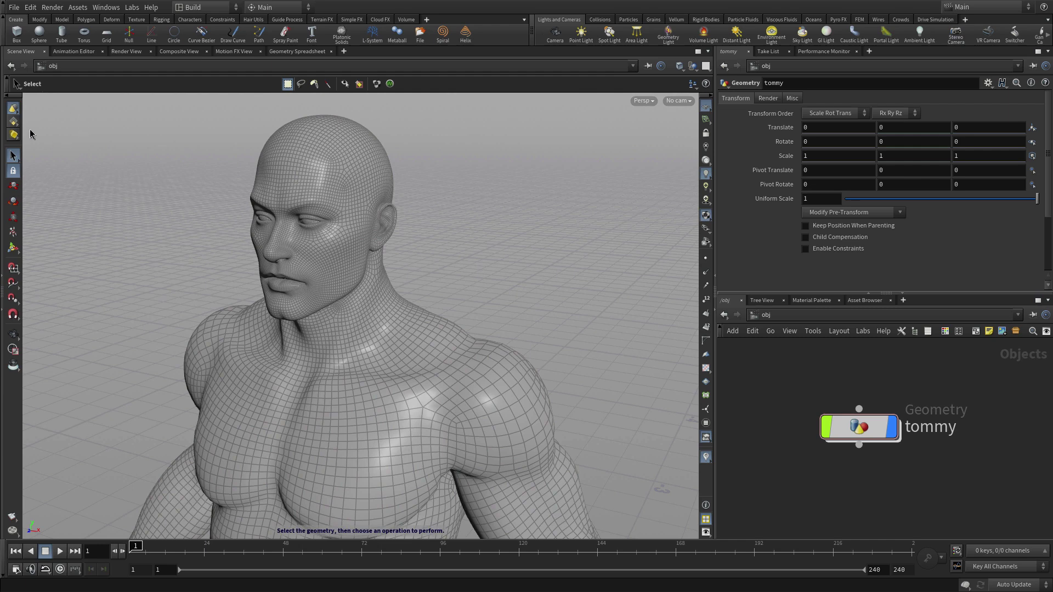
# Step: Set geometry component selection to Points and box-select points on the forehead, the shoulder and across the upper head
pyautogui.click(13, 121)
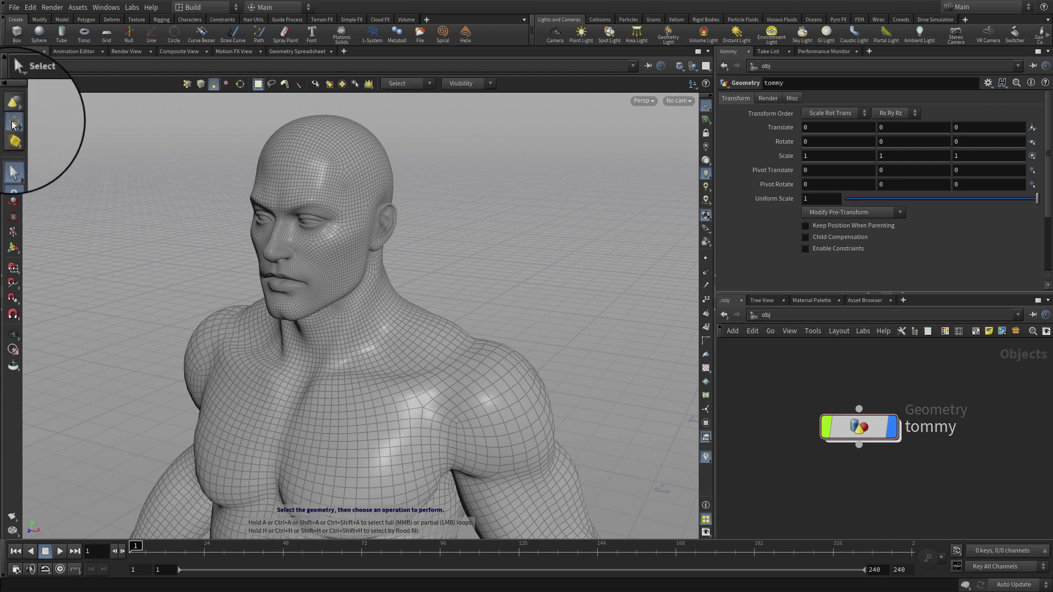
pyautogui.rightClick(14, 123)
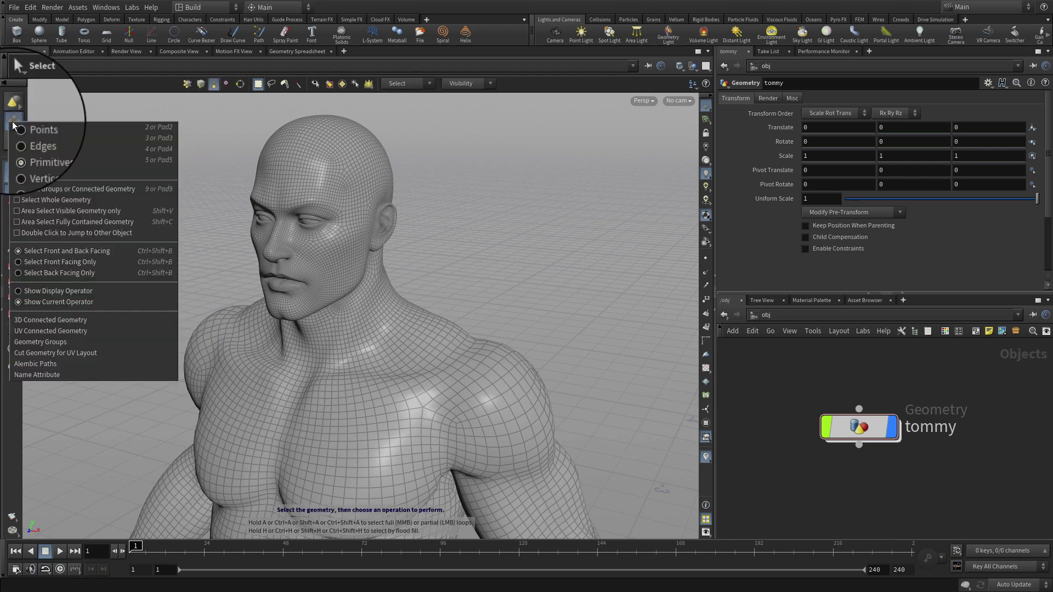
pyautogui.click(58, 126)
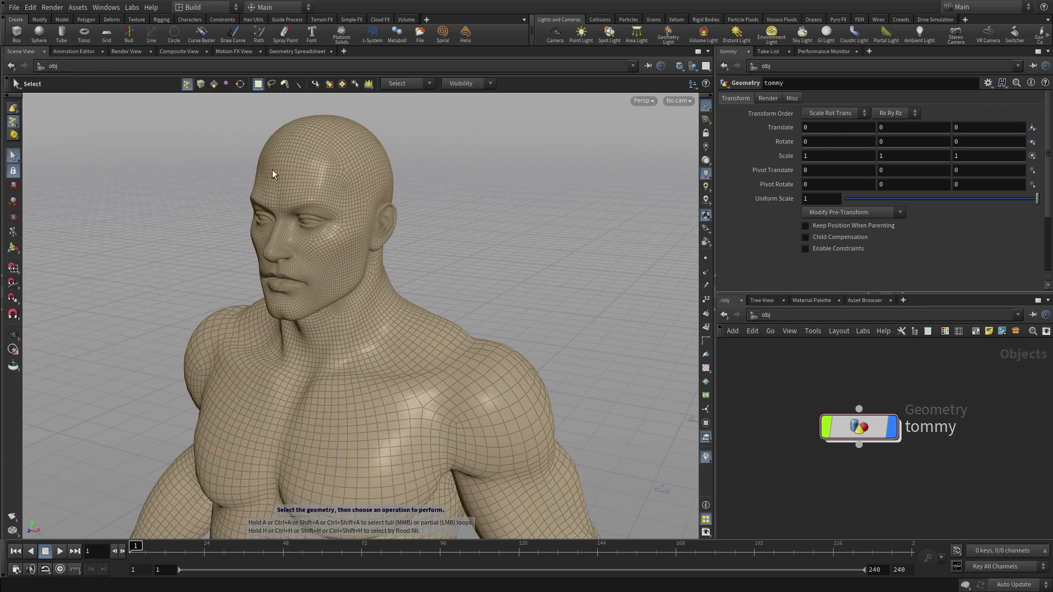
pyautogui.moveTo(242, 124); pyautogui.dragTo(336, 199)
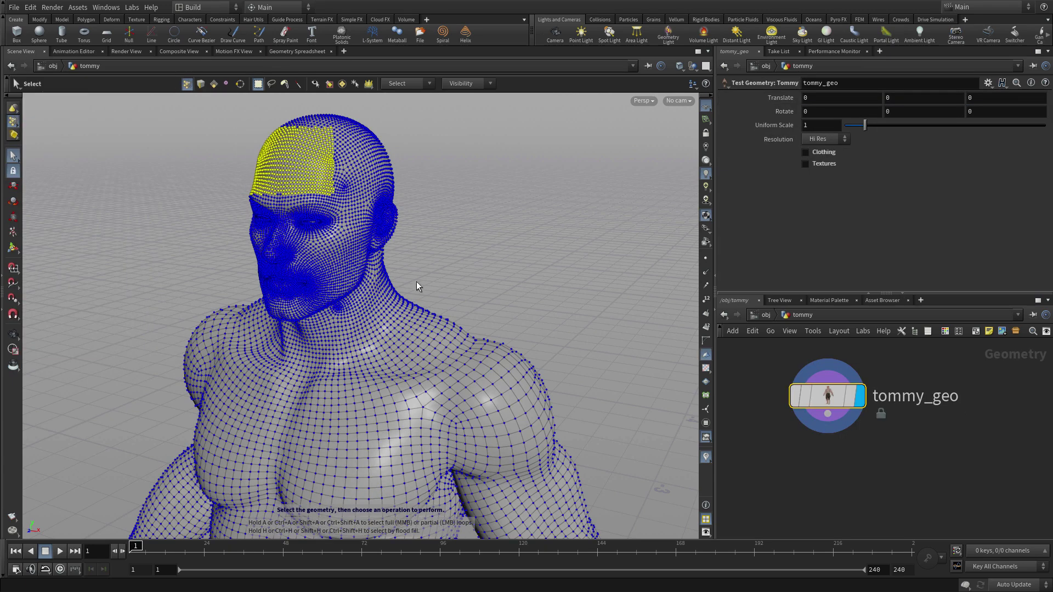
pyautogui.moveTo(447, 299); pyautogui.dragTo(403, 338)
pyautogui.moveTo(518, 322); pyautogui.dragTo(479, 428)
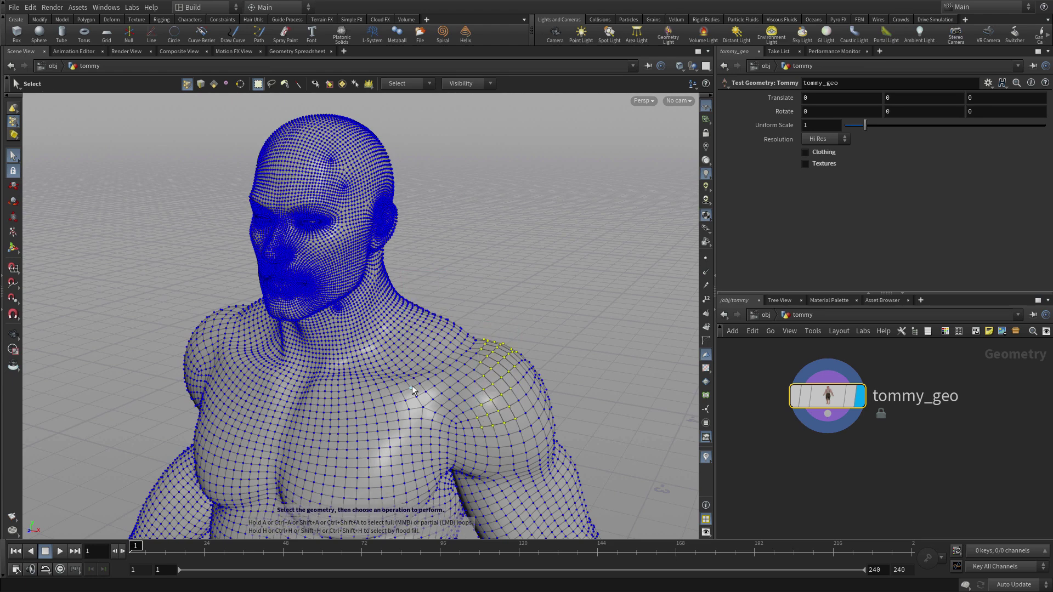
pyautogui.moveTo(453, 140); pyautogui.dragTo(231, 262)
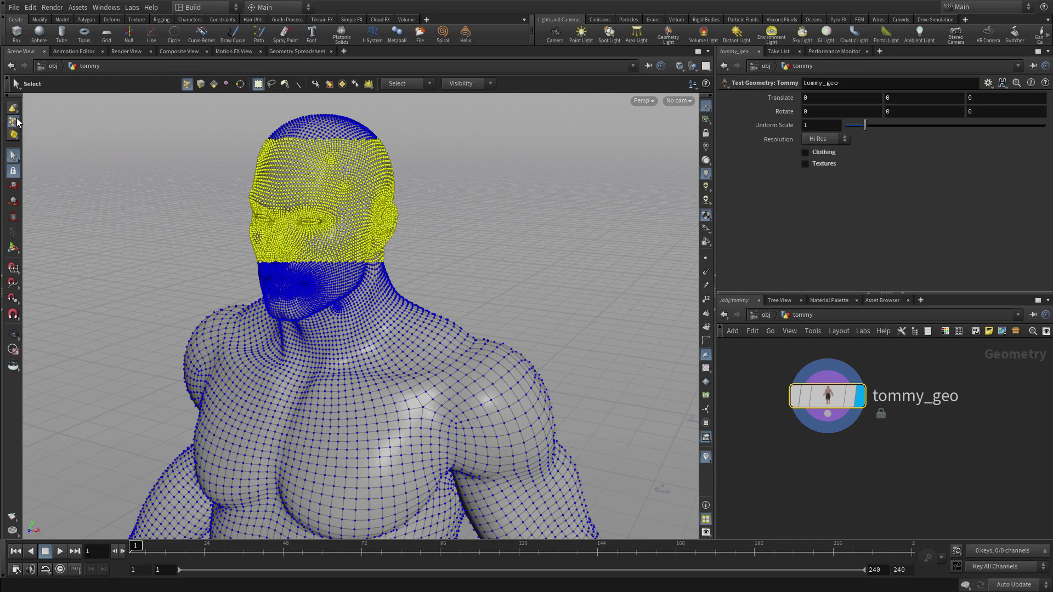
# Step: Switch to edge selection and select the edge loop across the forehead and the one around the mouth
pyautogui.press('Escape')
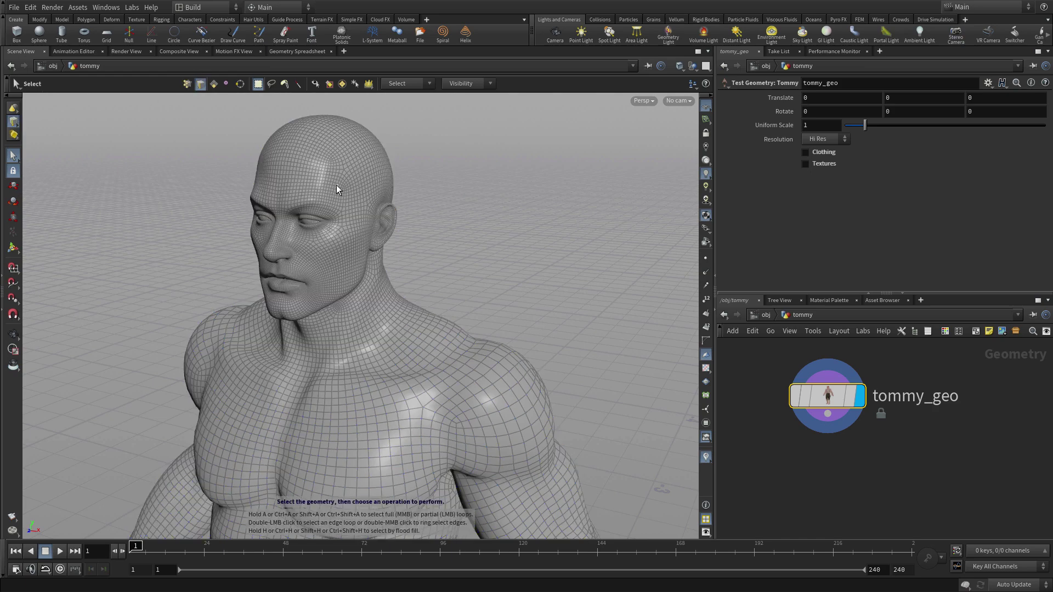
pyautogui.moveTo(336, 186); pyautogui.dragTo(300, 164)
pyautogui.moveTo(301, 164); pyautogui.dragTo(383, 165, button='right')
pyautogui.press('s')
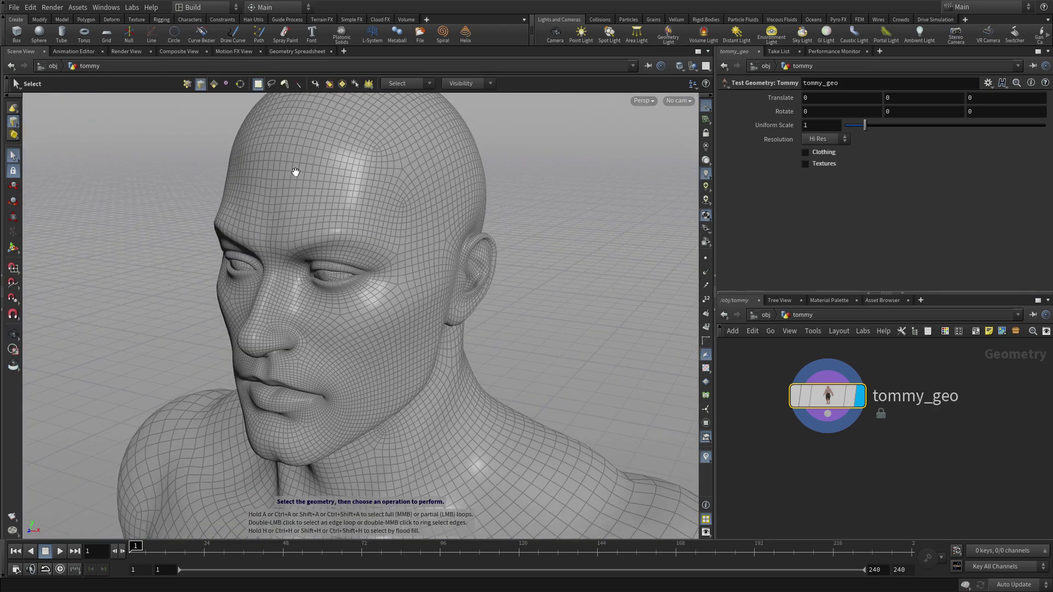
pyautogui.doubleClick(276, 161)
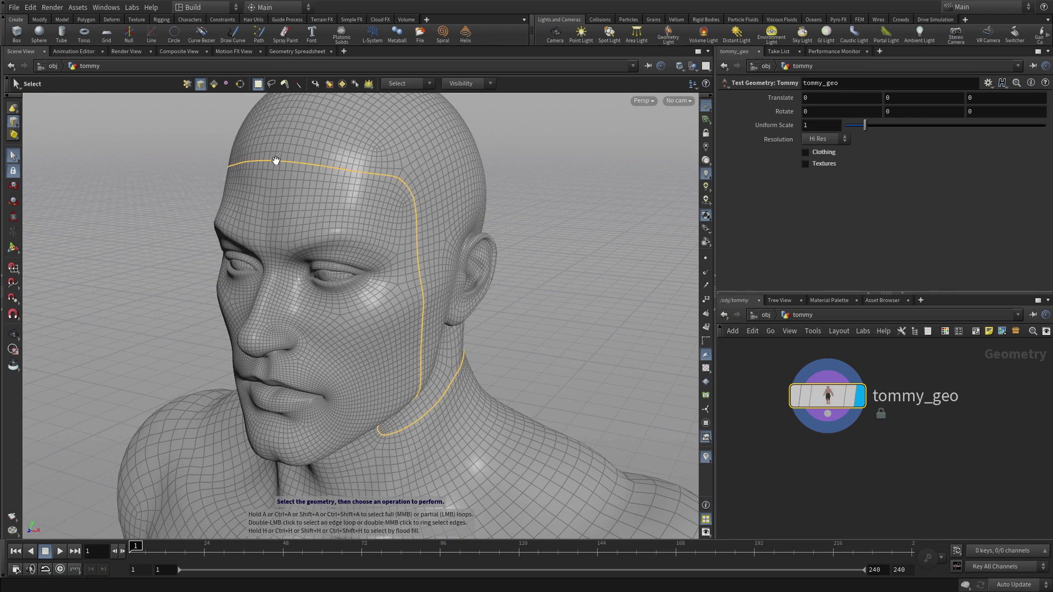
pyautogui.doubleClick(307, 370)
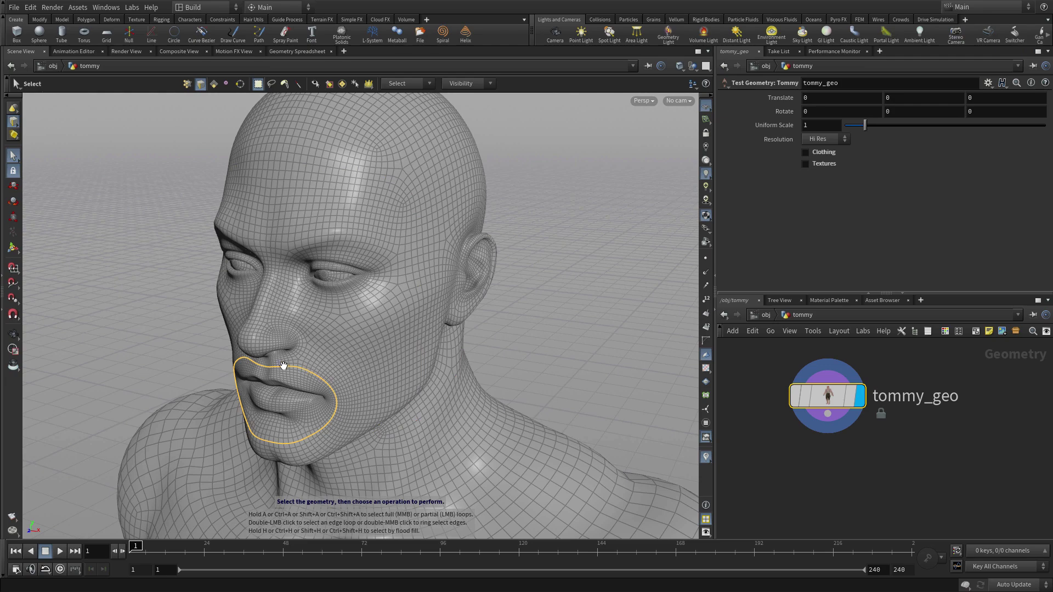
# Step: Switch to primitive selection and select a partial primitive loop across the forehead
pyautogui.press('Escape')
pyautogui.moveTo(282, 364); pyautogui.dragTo(261, 338, button='right')
pyautogui.press('s')
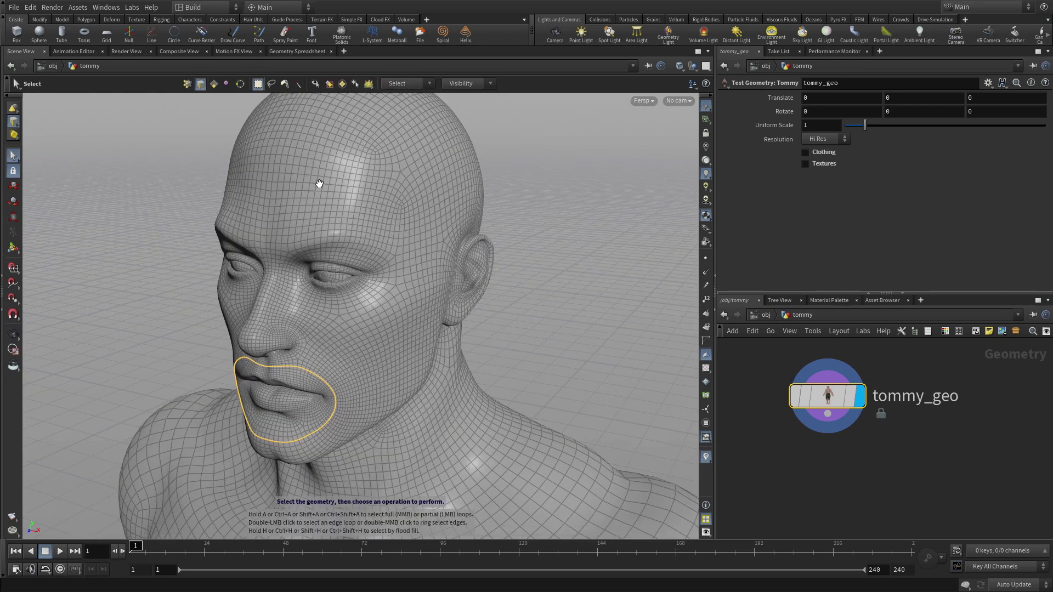
pyautogui.click(213, 84)
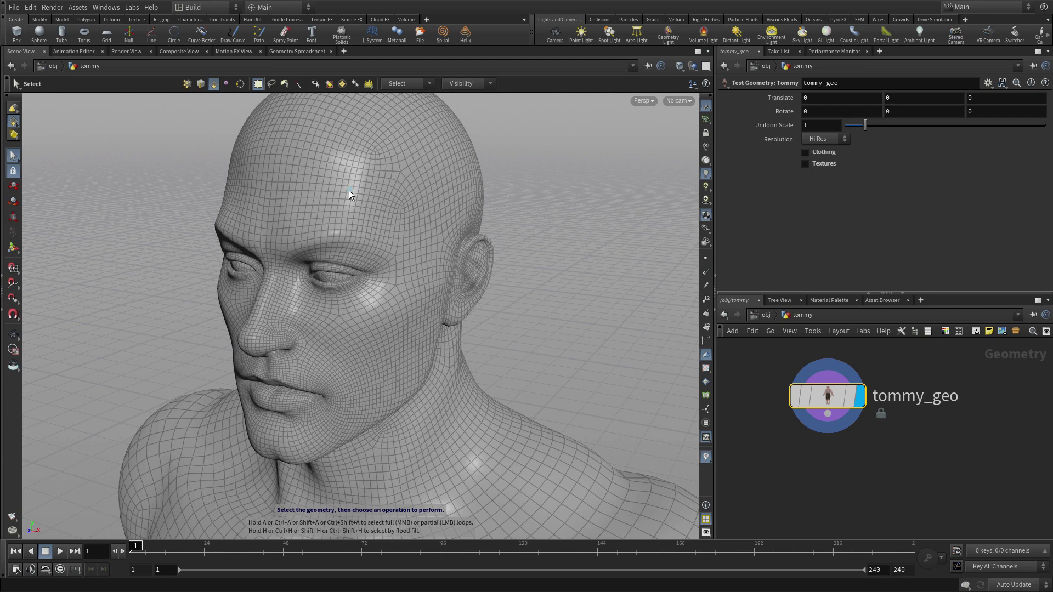
pyautogui.press('a')
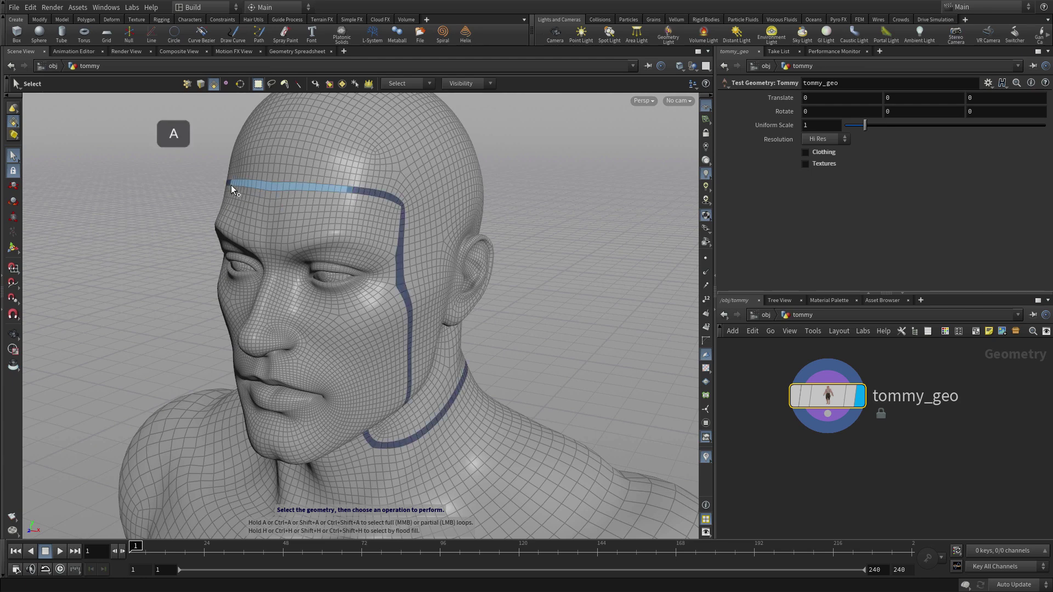
pyautogui.click(231, 185)
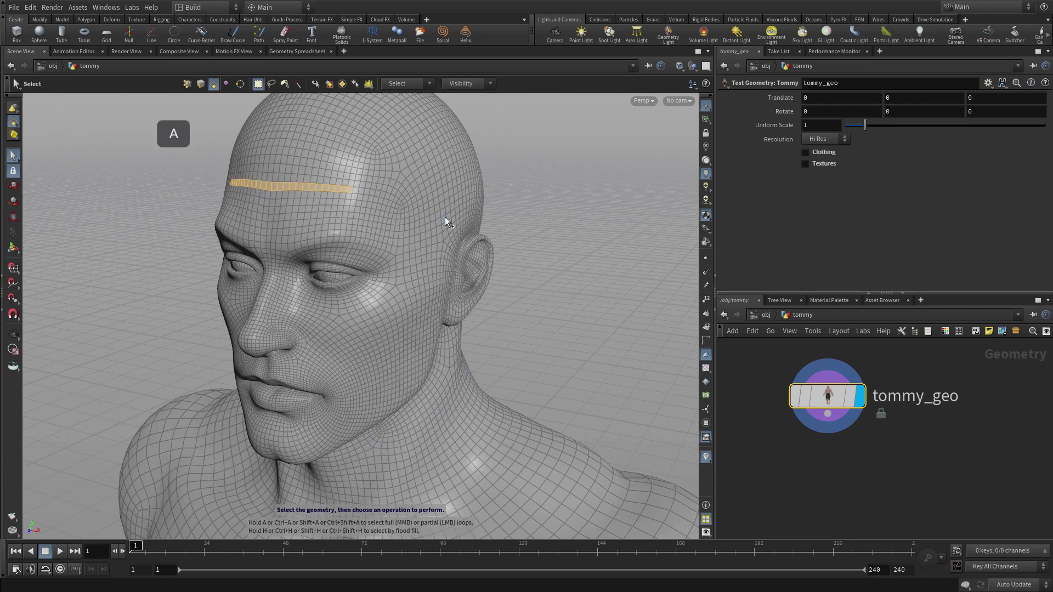
# Step: Clear the selection, restrict area selection to visible geometry, and lasso the primitives around the forehead, eye and ear on one side
pyautogui.keyDown('alt'); pyautogui.moveTo(371, 188); pyautogui.dragTo(331, 186); pyautogui.keyUp('alt')
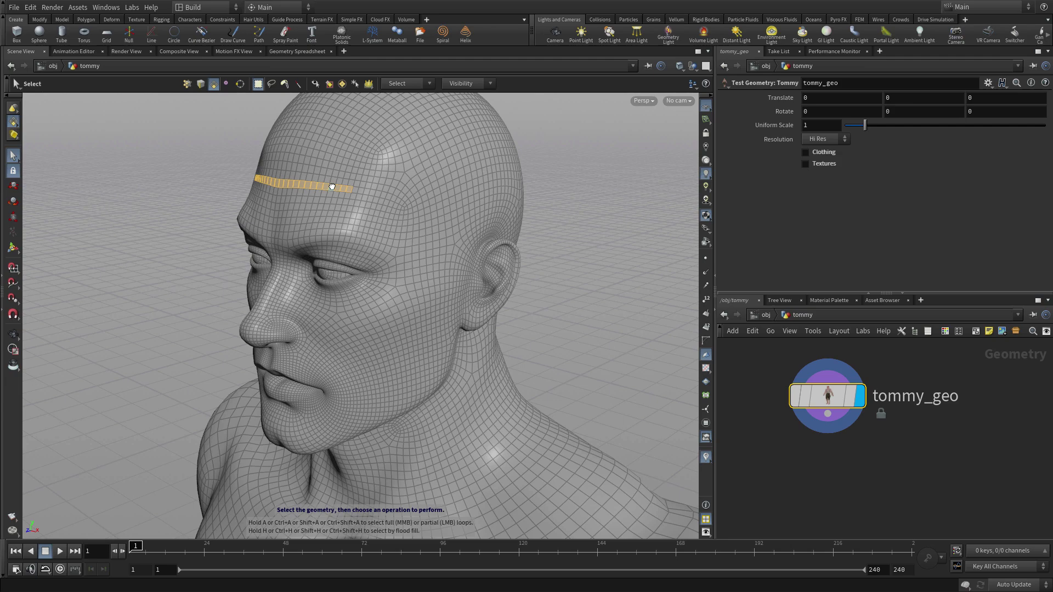
pyautogui.click(222, 150)
pyautogui.press('space')
pyautogui.moveTo(328, 196); pyautogui.dragTo(409, 191)
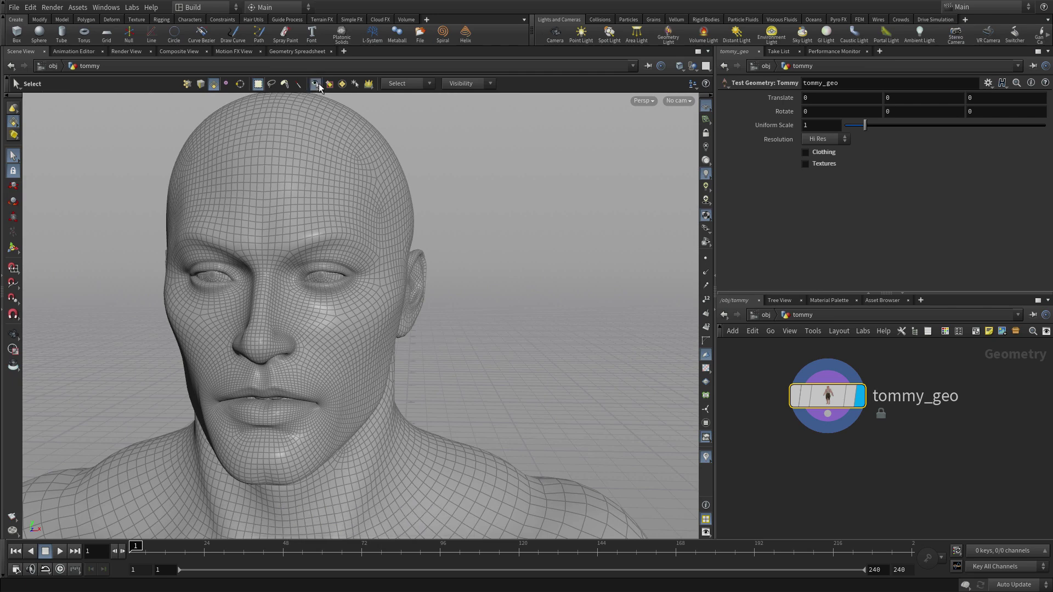
pyautogui.click(316, 83)
pyautogui.click(270, 84)
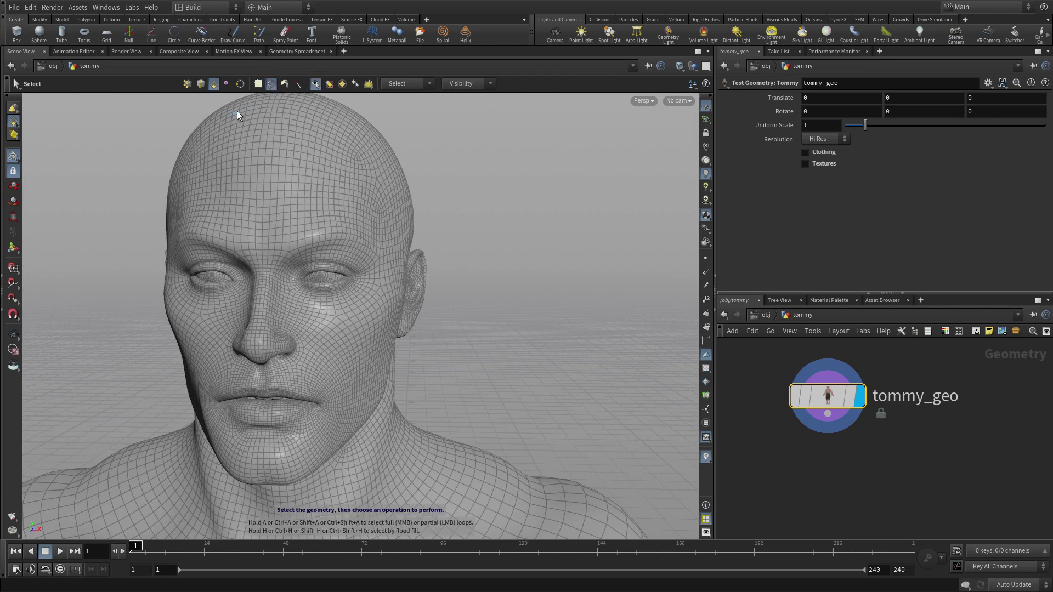
pyautogui.moveTo(425, 183)
pyautogui.mouseDown()
pyautogui.moveTo(426, 377)
pyautogui.moveTo(428, 170)
pyautogui.mouseUp()
# Step: Check the lassoed primitives around the head, turn off visible-only area selection and clear the selection
pyautogui.press('Escape')
pyautogui.moveTo(503, 251)
pyautogui.mouseDown()
pyautogui.moveTo(475, 235)
pyautogui.moveTo(183, 218)
pyautogui.moveTo(466, 258)
pyautogui.moveTo(503, 235)
pyautogui.mouseUp()
pyautogui.press('s')
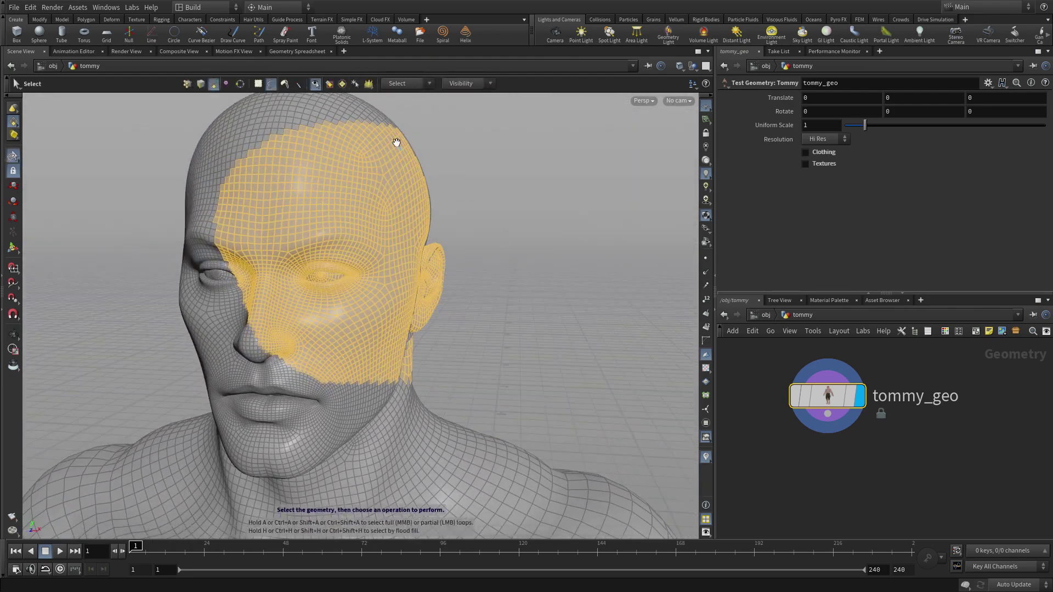
pyautogui.moveTo(446, 150)
pyautogui.mouseDown()
pyautogui.moveTo(354, 358)
pyautogui.moveTo(509, 172)
pyautogui.moveTo(466, 395)
pyautogui.moveTo(495, 284)
pyautogui.moveTo(223, 282)
pyautogui.moveTo(558, 317)
pyautogui.moveTo(482, 277)
pyautogui.moveTo(491, 285)
pyautogui.mouseUp()
pyautogui.press('Escape')
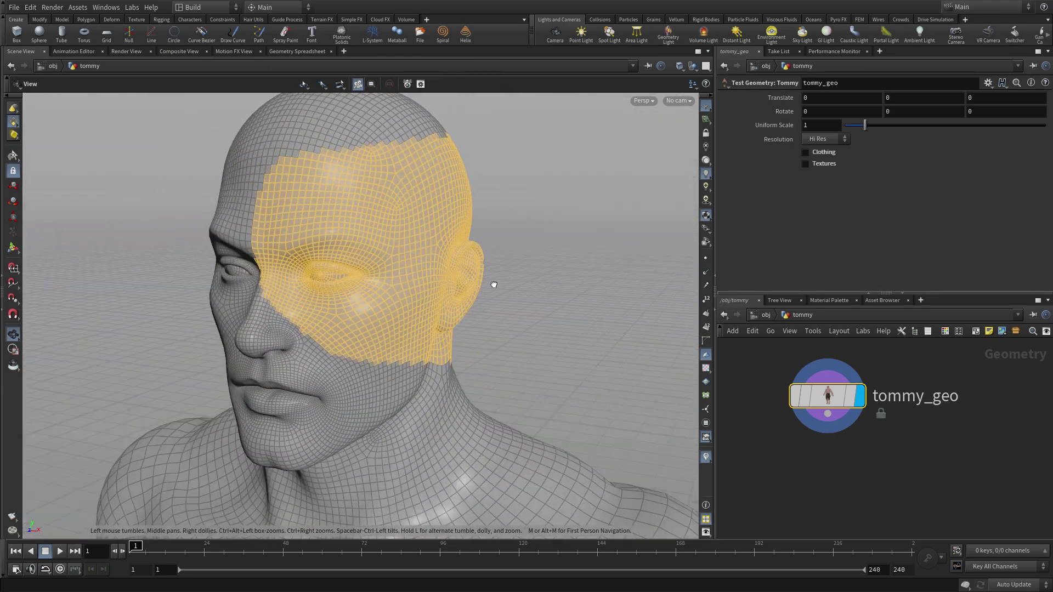
pyautogui.press('s')
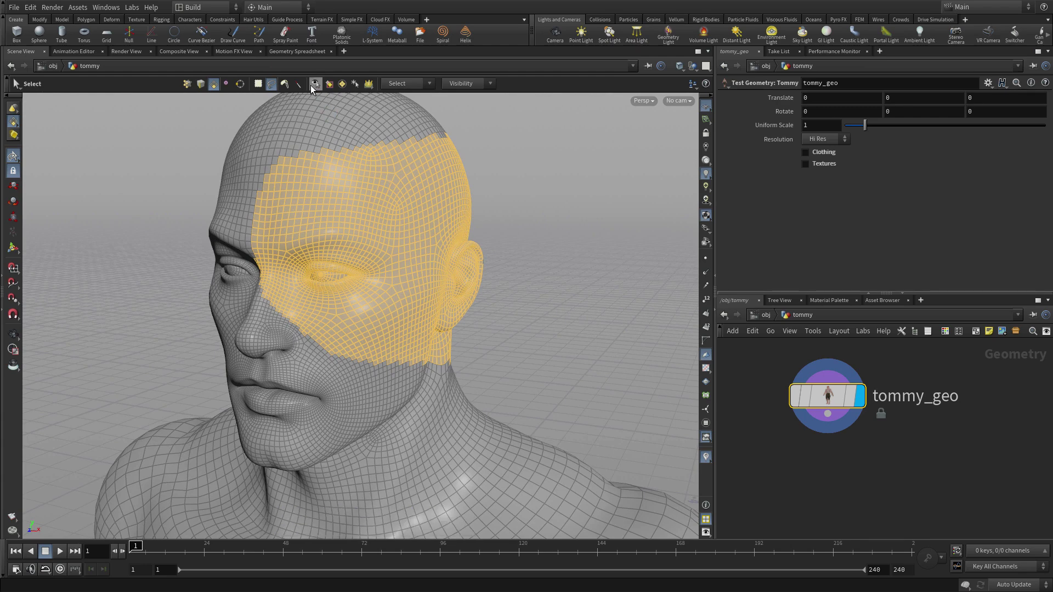
pyautogui.click(91, 142)
# Step: Show the list of the geometry's primitive groups for selection and hide it again
pyautogui.click(342, 84)
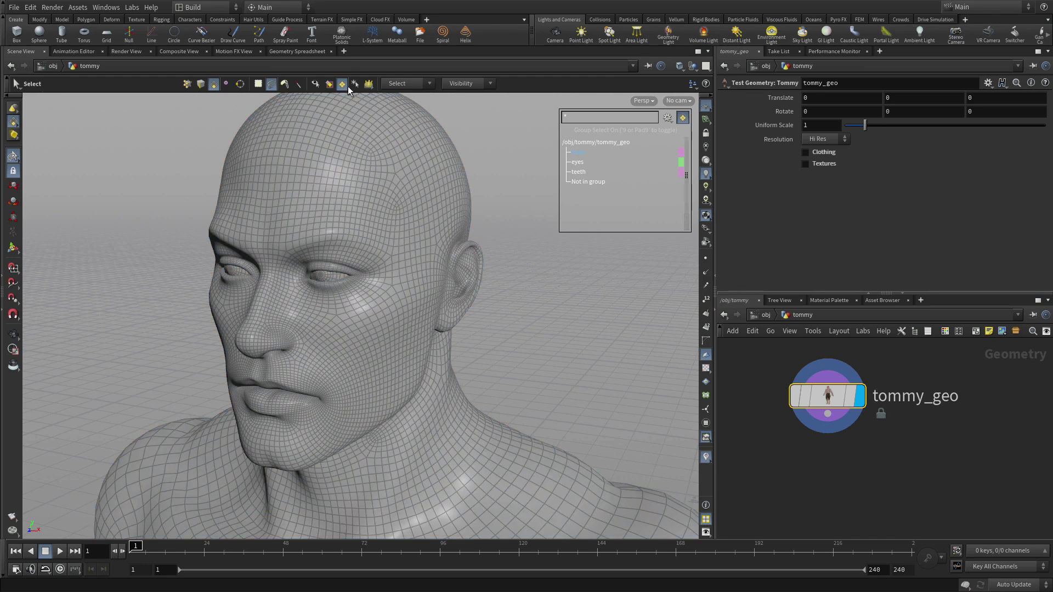
pyautogui.click(345, 87)
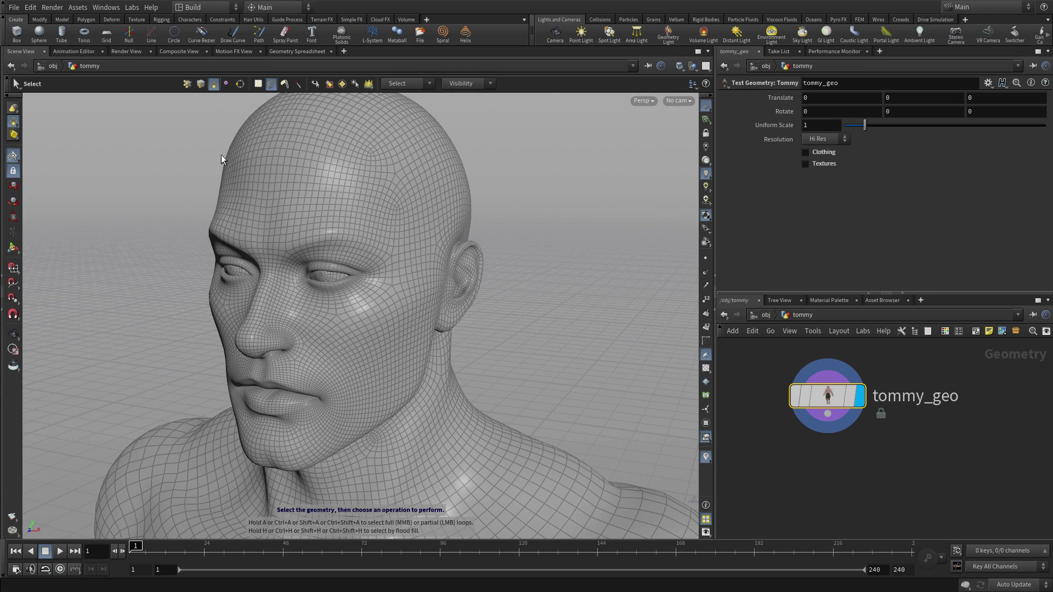
# Step: Brush-select primitives from the forehead down the temple toward the ear with a radius of 10
pyautogui.click(284, 83)
pyautogui.moveTo(311, 193)
pyautogui.mouseDown()
pyautogui.moveTo(304, 215)
pyautogui.moveTo(439, 306)
pyautogui.moveTo(432, 296)
pyautogui.mouseUp()
pyautogui.moveTo(393, 242)
pyautogui.mouseDown()
pyautogui.moveTo(385, 196)
pyautogui.moveTo(384, 215)
pyautogui.moveTo(312, 188)
pyautogui.mouseUp()
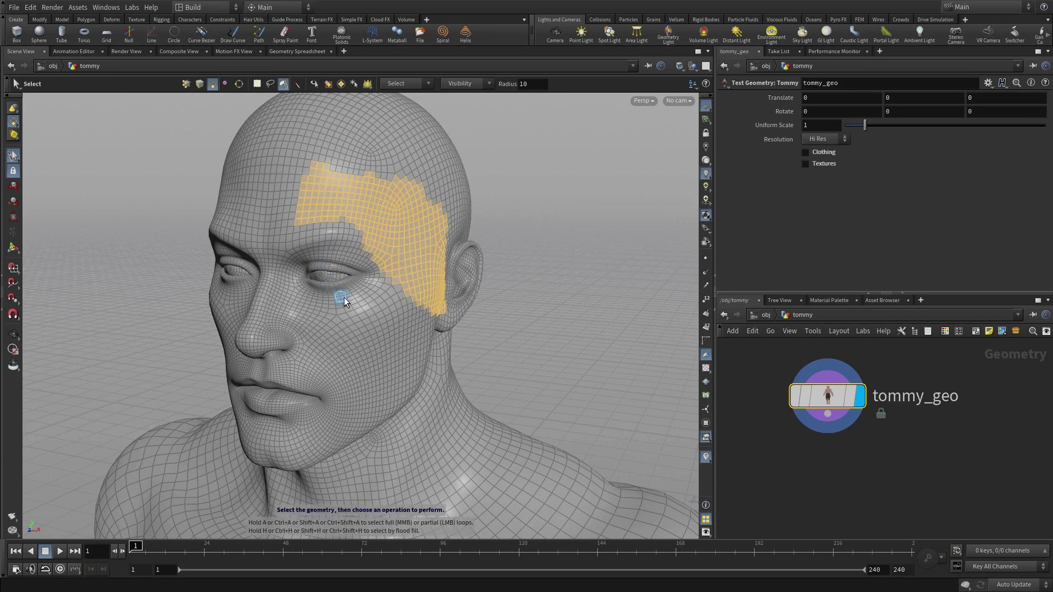
# Step: Add primitives above the opposite eyebrow to the brush selection and brush some of them back out
pyautogui.keyDown('alt'); pyautogui.moveTo(343, 289); pyautogui.dragTo(488, 274); pyautogui.keyUp('alt')
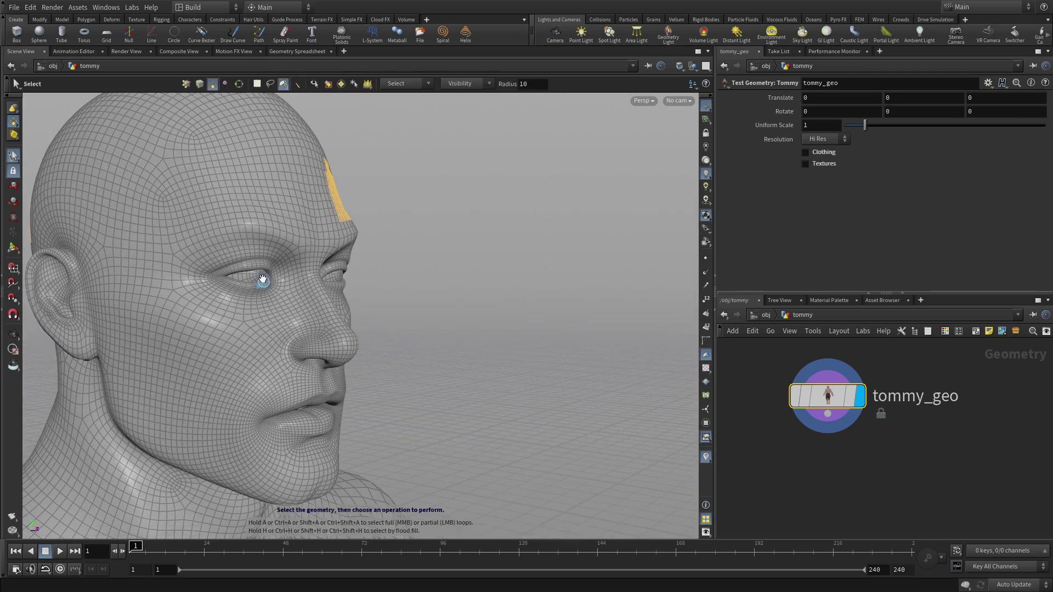
pyautogui.moveTo(235, 228)
pyautogui.keyDown('shift'); pyautogui.mouseDown()
pyautogui.moveTo(261, 236)
pyautogui.moveTo(249, 206)
pyautogui.moveTo(268, 216)
pyautogui.moveTo(305, 200)
pyautogui.moveTo(249, 166)
pyautogui.mouseUp(); pyautogui.keyUp('shift')
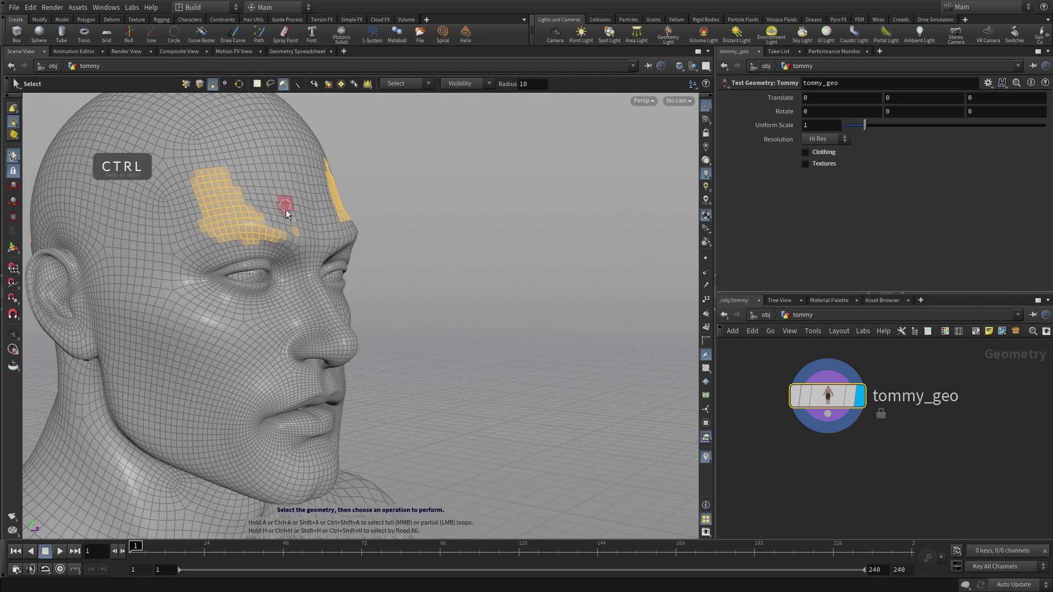
pyautogui.moveTo(212, 197)
pyautogui.keyDown('ctrl'); pyautogui.mouseDown()
pyautogui.moveTo(282, 205)
pyautogui.moveTo(294, 233)
pyautogui.mouseUp(); pyautogui.keyUp('ctrl')
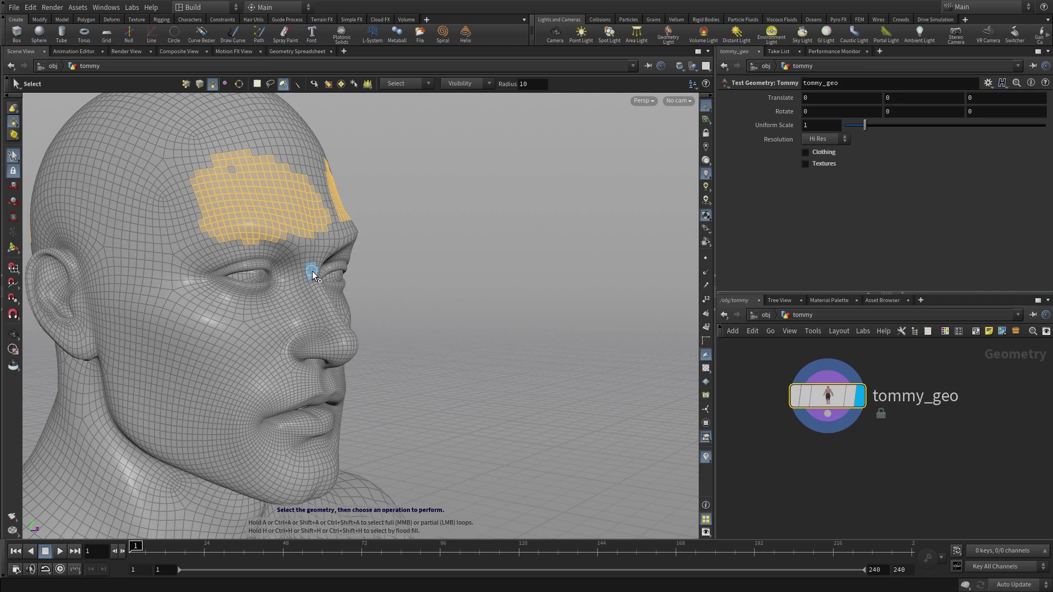
# Step: Examine the brush-selected primitives on the forehead up close and the unselected mesh around the nose and mouth
pyautogui.press('Escape')
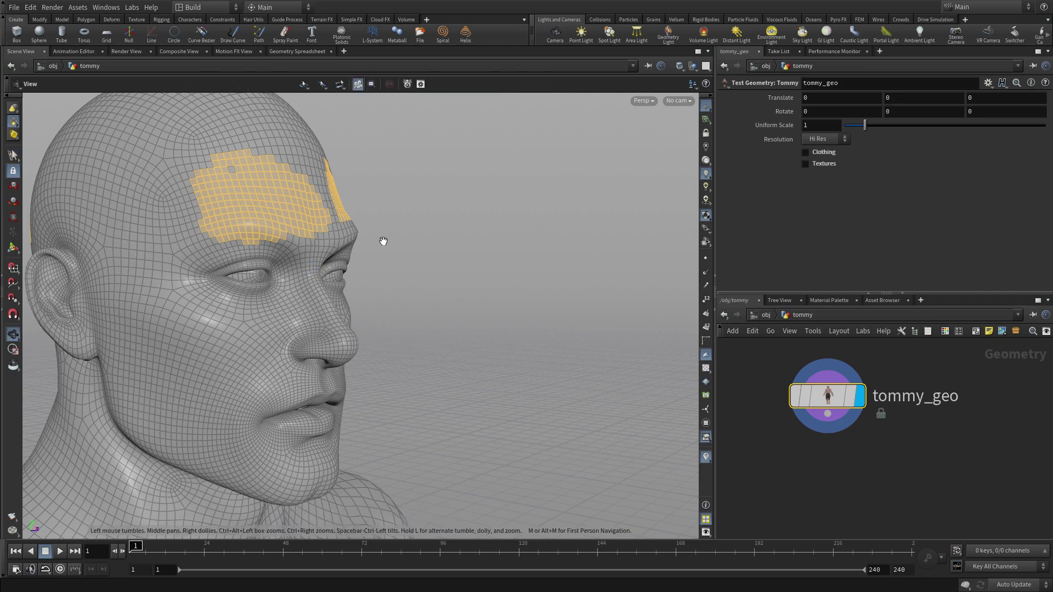
pyautogui.scroll(5, 388, 242)
pyautogui.scroll(-5, 503, 252)
pyautogui.moveTo(503, 251)
pyautogui.mouseDown()
pyautogui.moveTo(597, 294)
pyautogui.moveTo(585, 291)
pyautogui.mouseUp()
pyautogui.press('s')
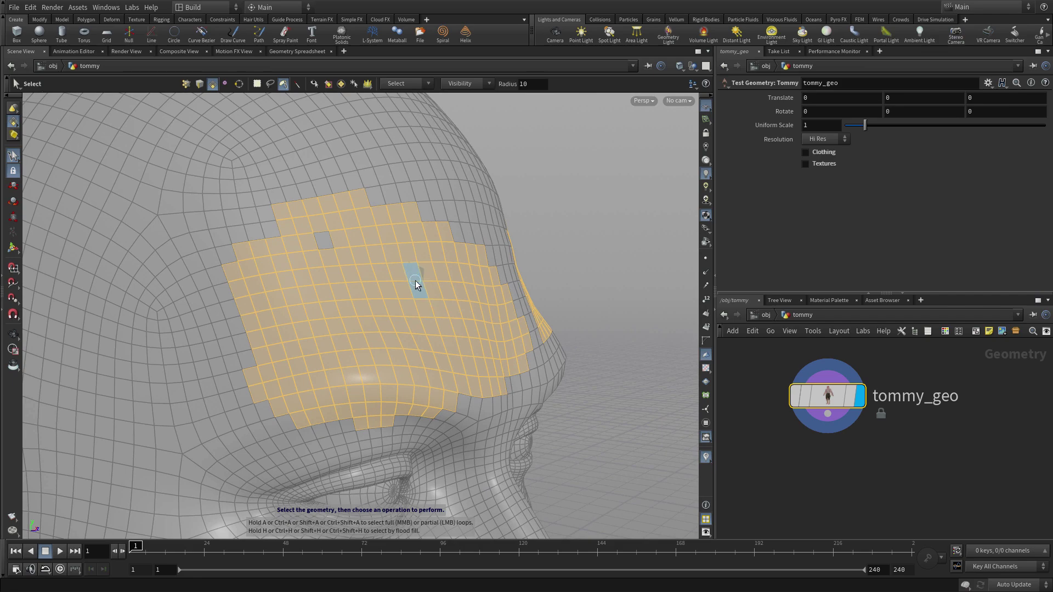
pyautogui.press('Escape')
pyautogui.moveTo(414, 272); pyautogui.dragTo(369, 289, button='right')
pyautogui.moveTo(369, 289); pyautogui.dragTo(284, 56, button='middle')
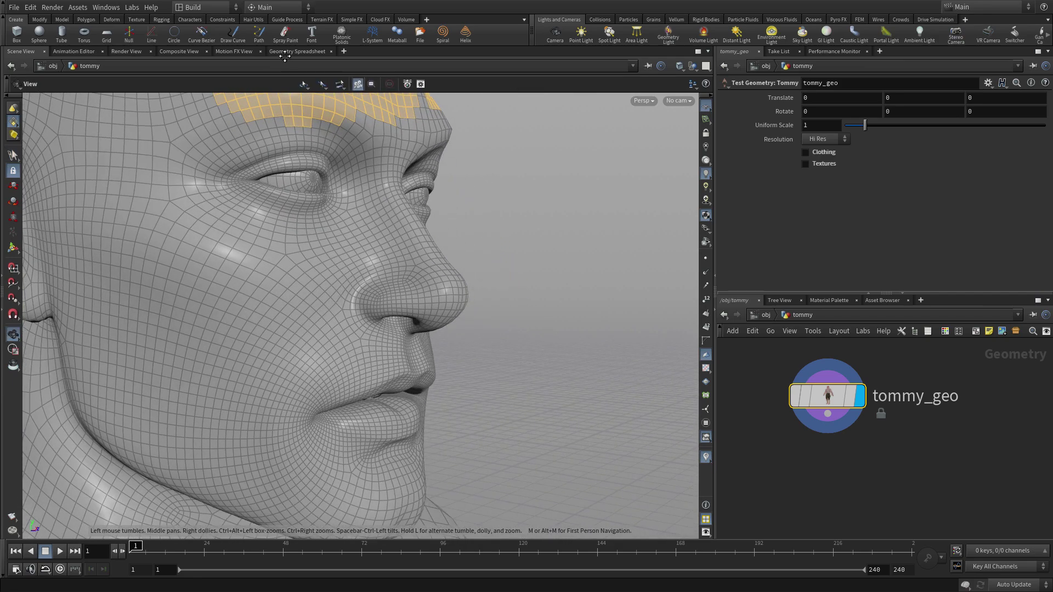
# Step: Switch the Select tool to box picking and select all primitives of the geometry
pyautogui.moveTo(385, 392); pyautogui.dragTo(415, 345, button='middle')
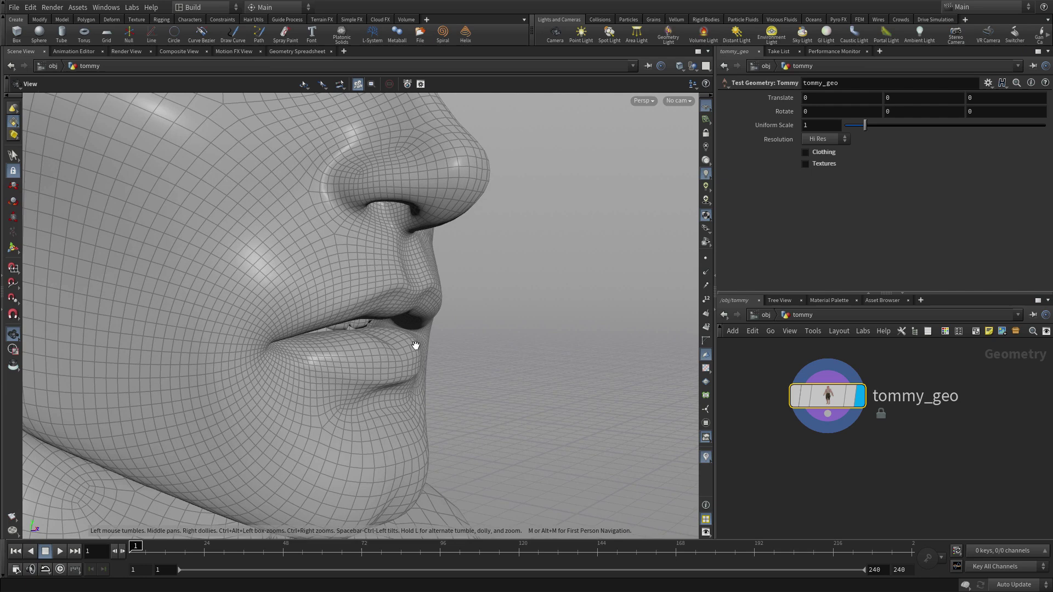
pyautogui.moveTo(415, 345); pyautogui.dragTo(386, 400)
pyautogui.press('s')
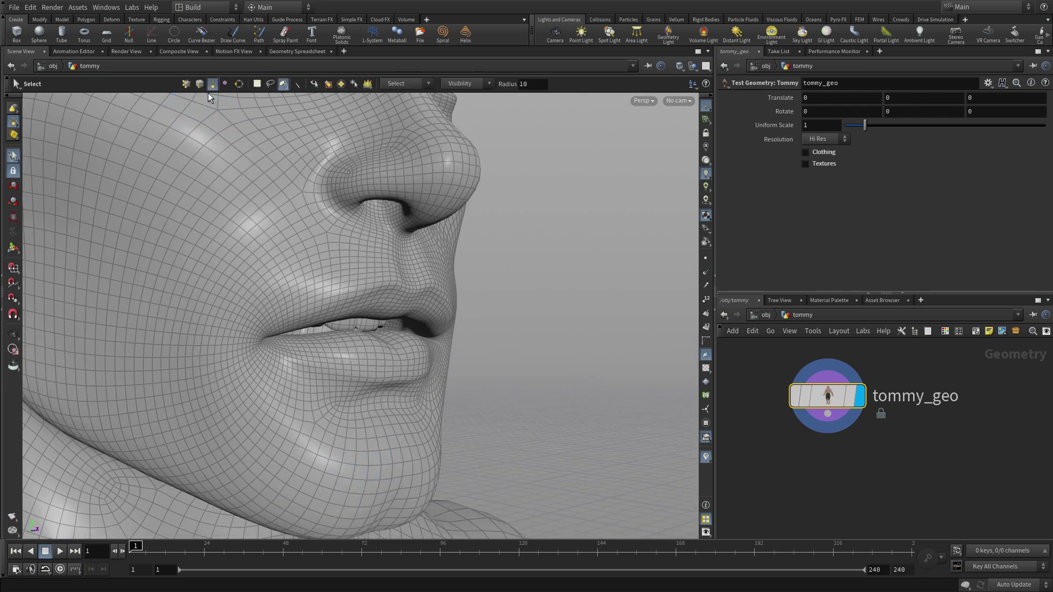
pyautogui.click(256, 85)
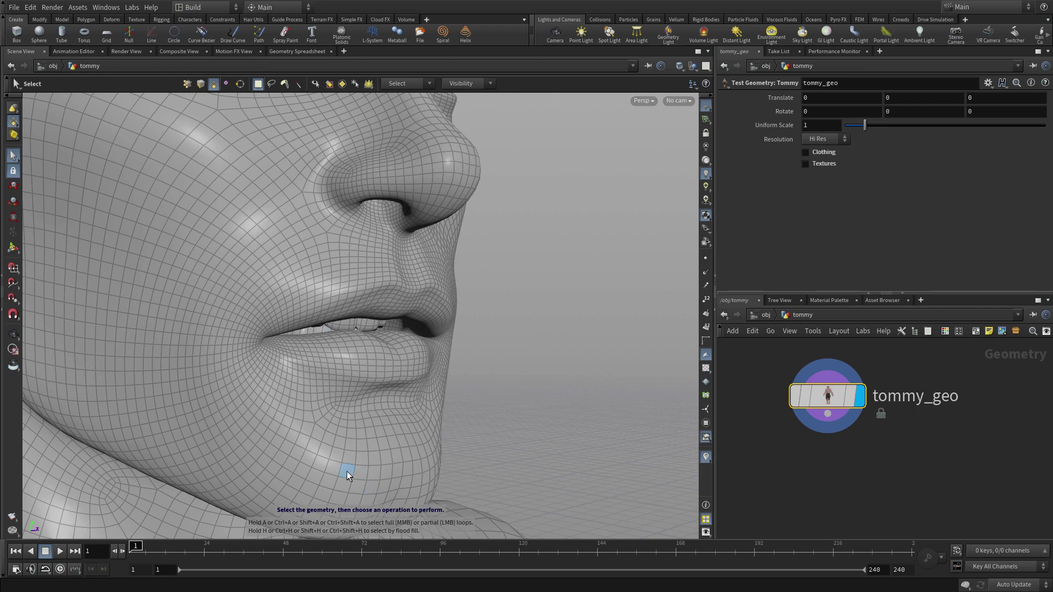
pyautogui.press('n')
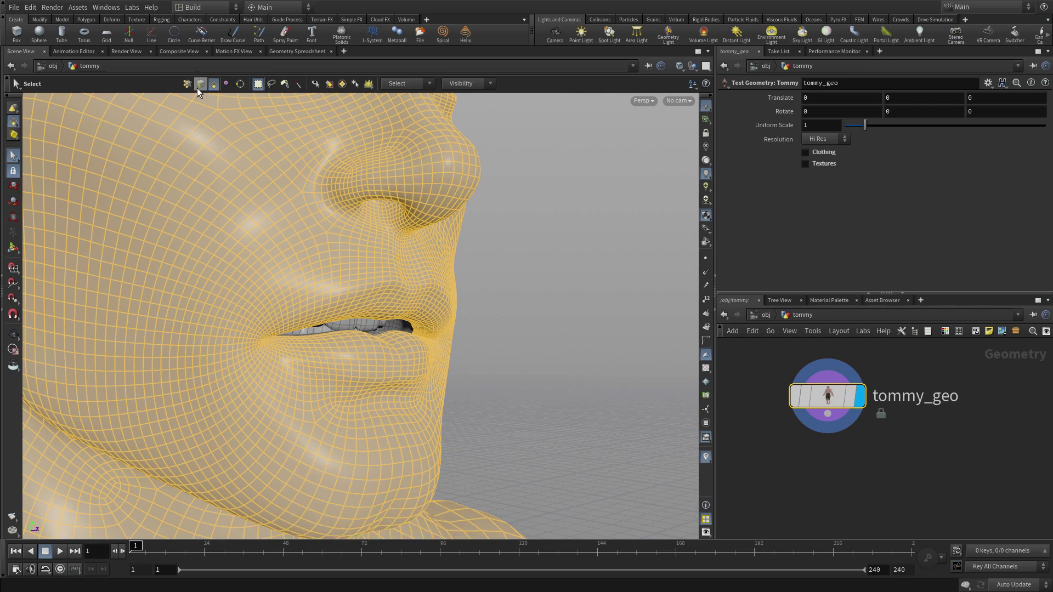
# Step: Select the edge loop around the mouth, and replace it with a full loop of primitives encircling the lips
pyautogui.click(197, 86)
pyautogui.doubleClick(348, 451)
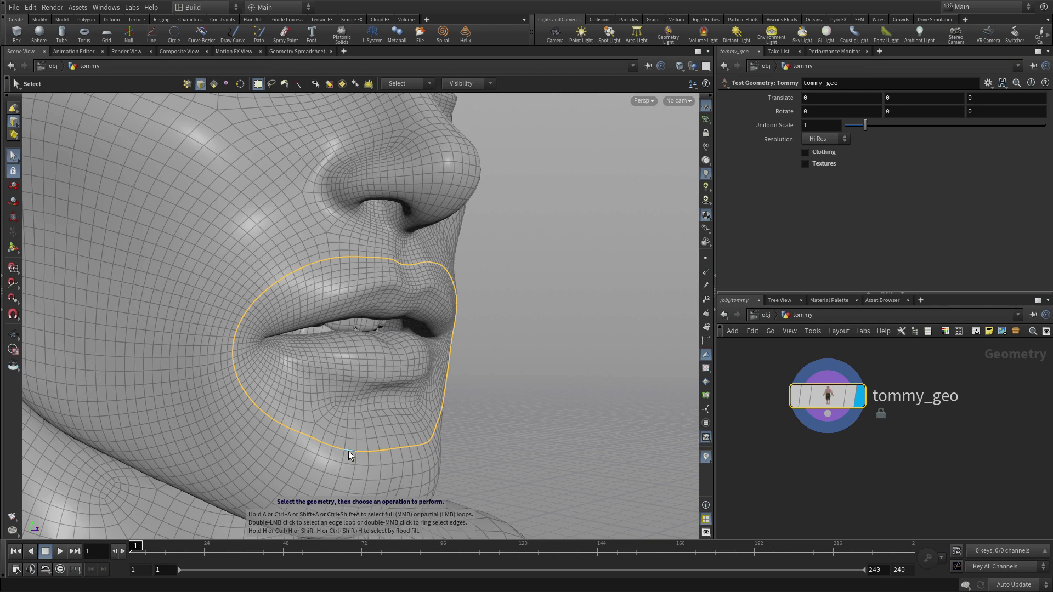
pyautogui.click(216, 86)
pyautogui.hotkey('shift', 'n')
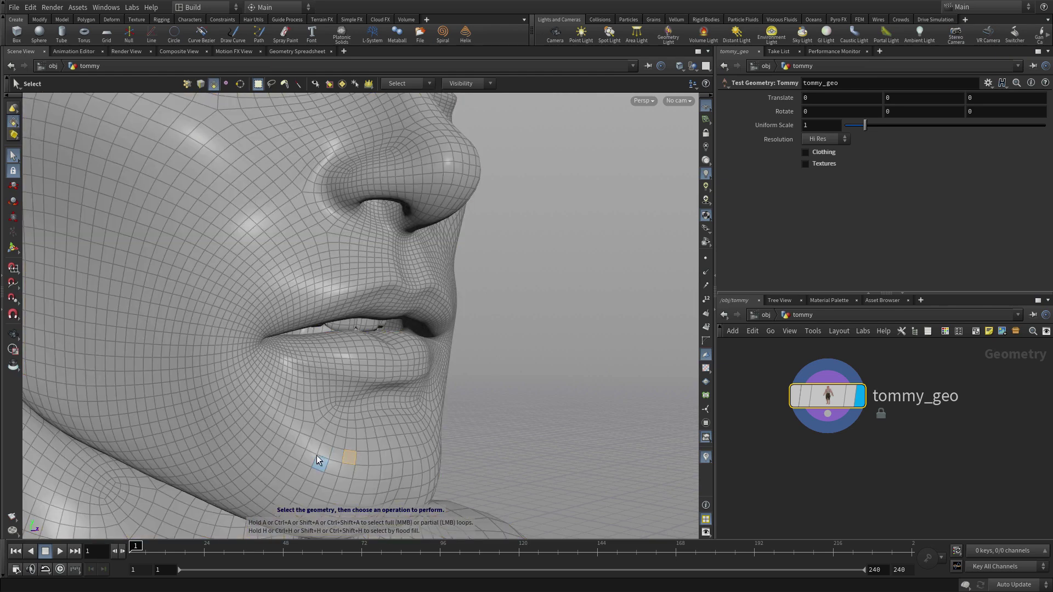
pyautogui.press('a')
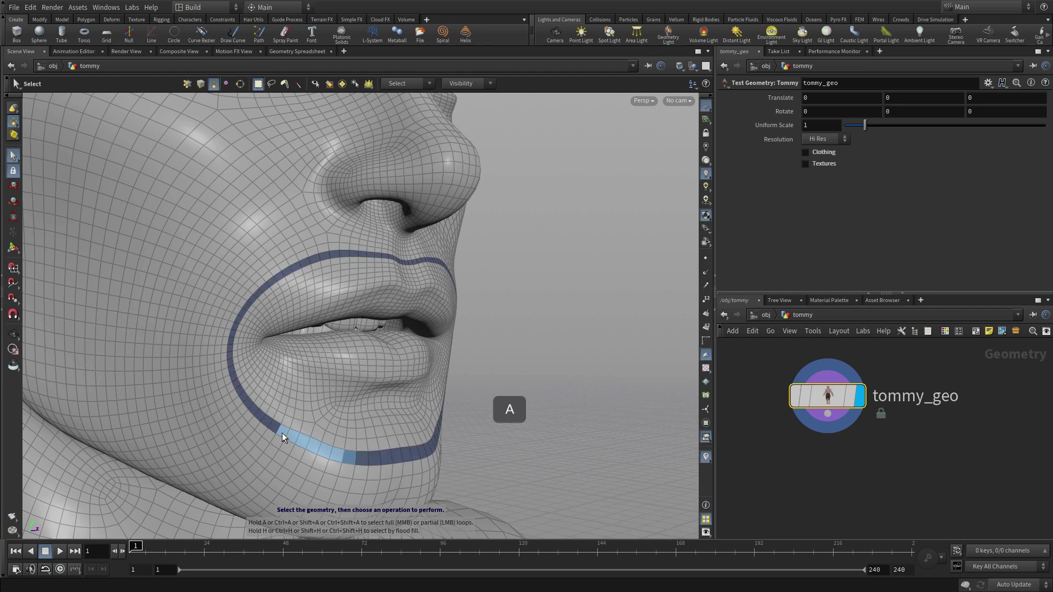
pyautogui.middleClick(282, 432)
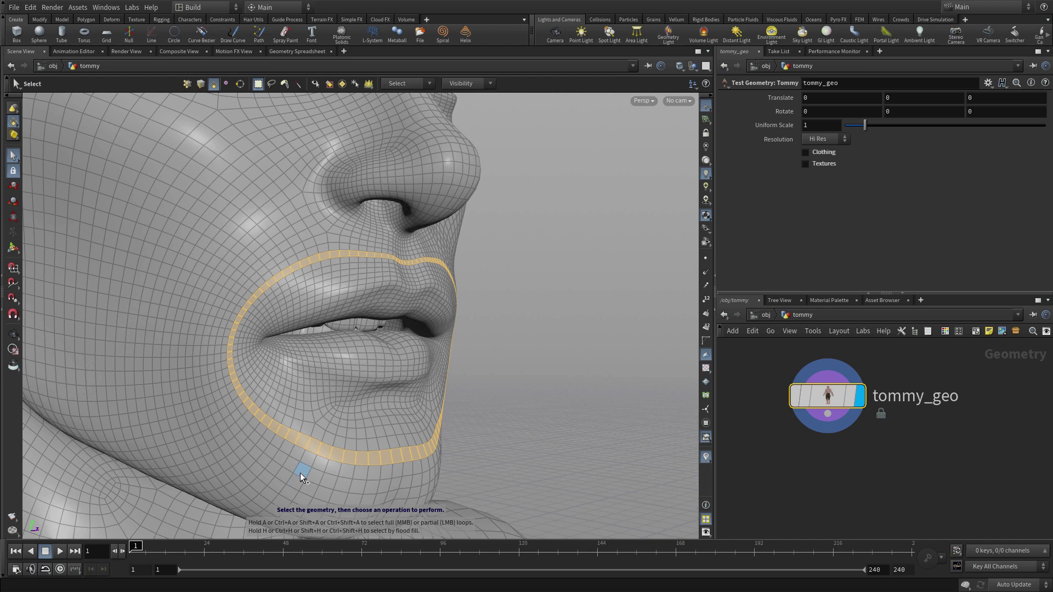
# Step: Add a partial primitive loop across the chin, just below the mouth loop, to the selection
pyautogui.hotkey('shift', 'a')
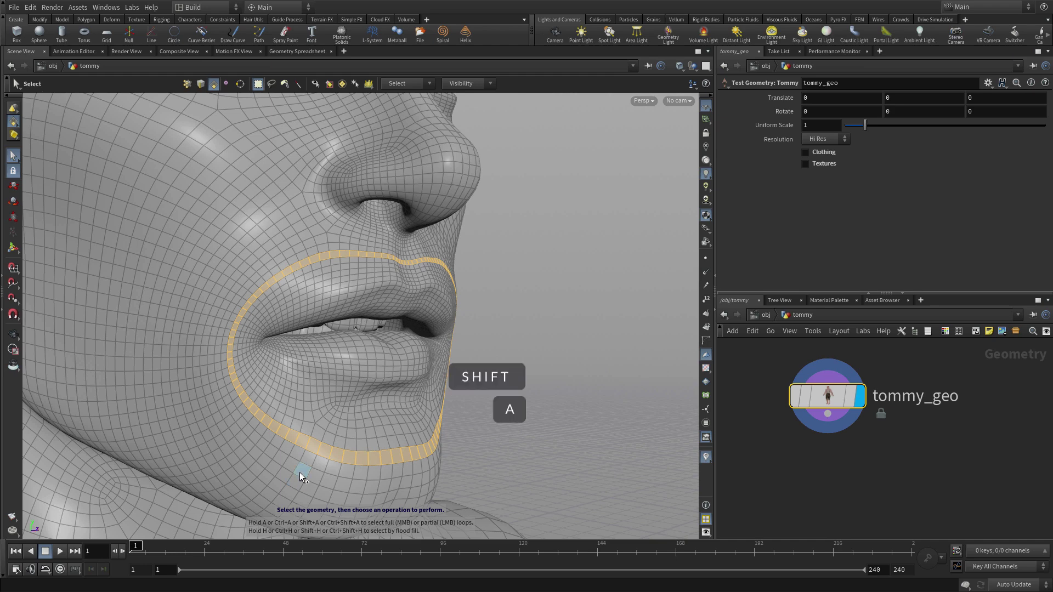
pyautogui.keyDown('shift'); pyautogui.click(431, 471); pyautogui.keyUp('shift')
pyautogui.press('Escape')
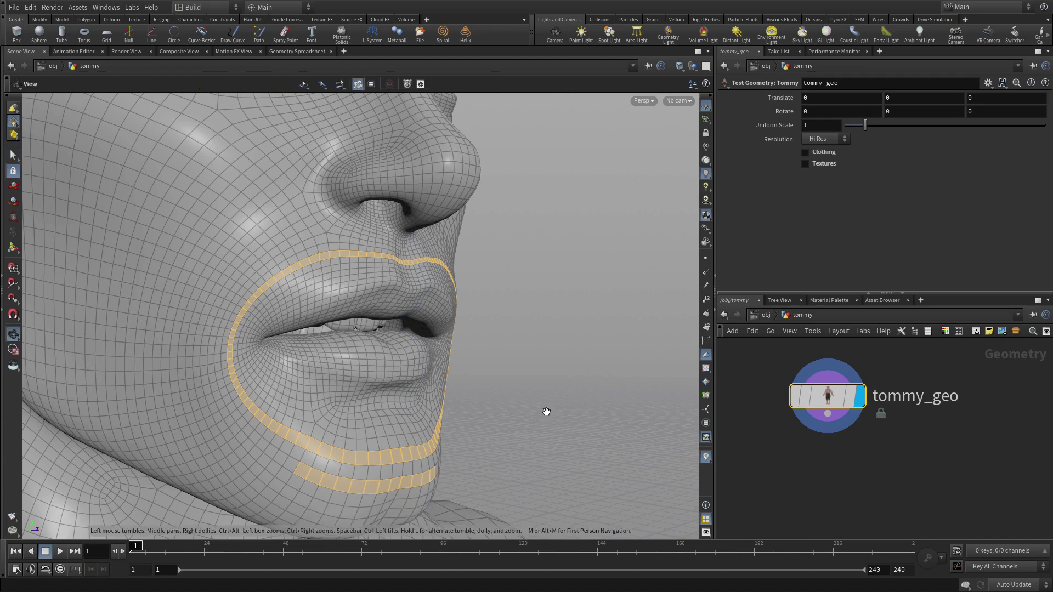
# Step: Extend the chin strip into a full outer primitive loop around the mouth, keeping the inner loop selected
pyautogui.moveTo(545, 414); pyautogui.dragTo(463, 416)
pyautogui.press('s')
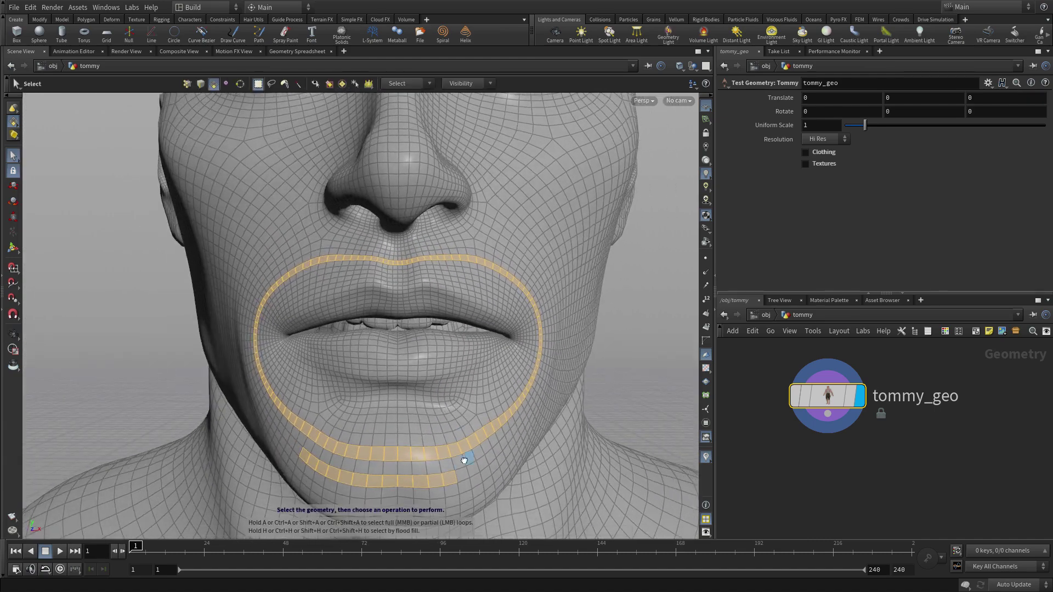
pyautogui.keyDown('shift'); pyautogui.click(476, 469); pyautogui.keyUp('shift')
pyautogui.keyDown('alt'); pyautogui.moveTo(541, 416); pyautogui.dragTo(534, 395); pyautogui.keyUp('alt')
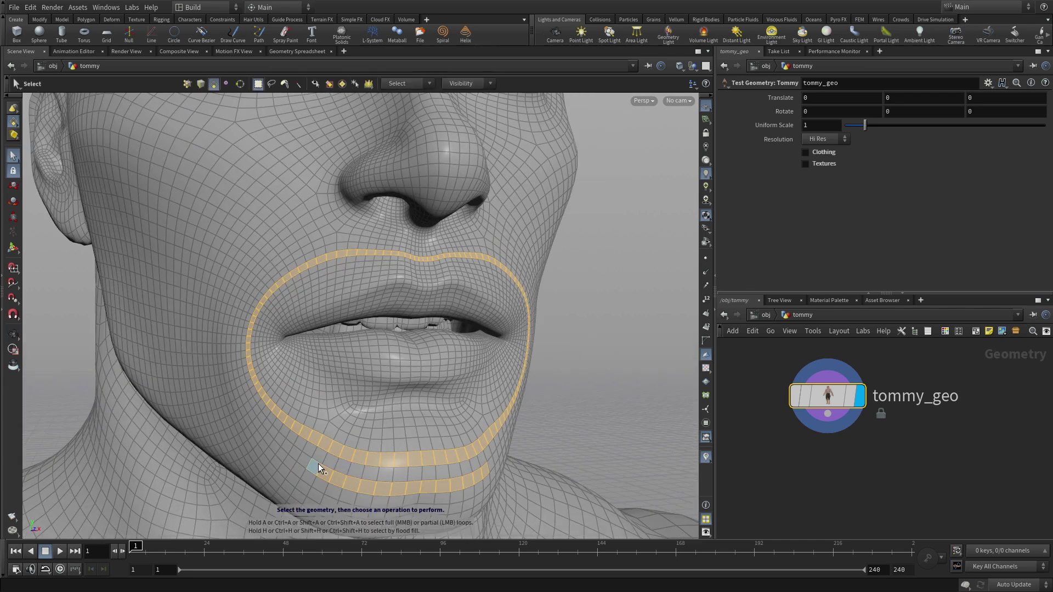
pyautogui.hotkey('shift', 'a')
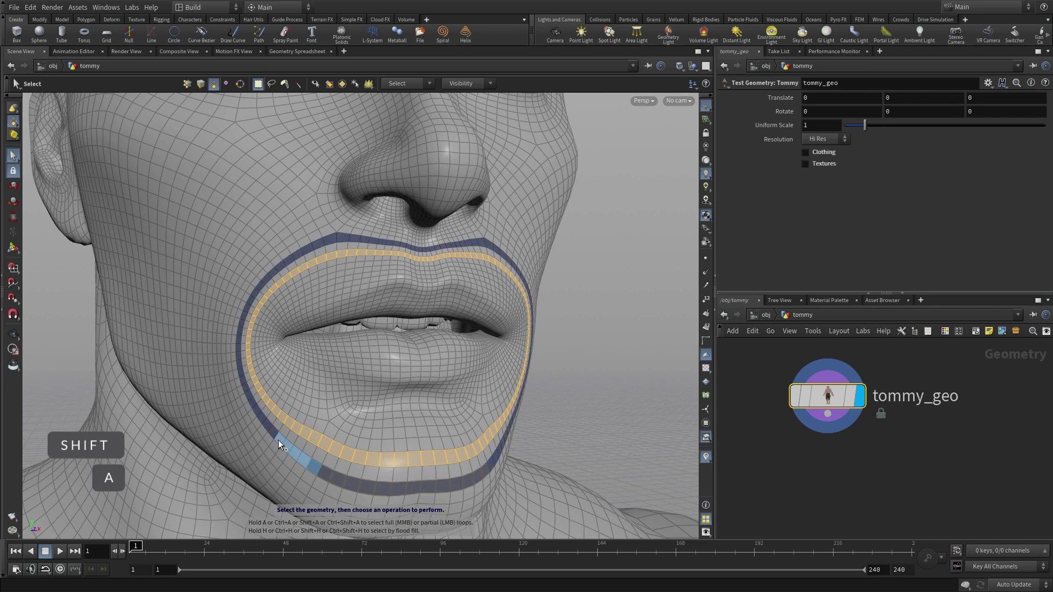
pyautogui.keyDown('shift'); pyautogui.middleClick(278, 440); pyautogui.keyUp('shift')
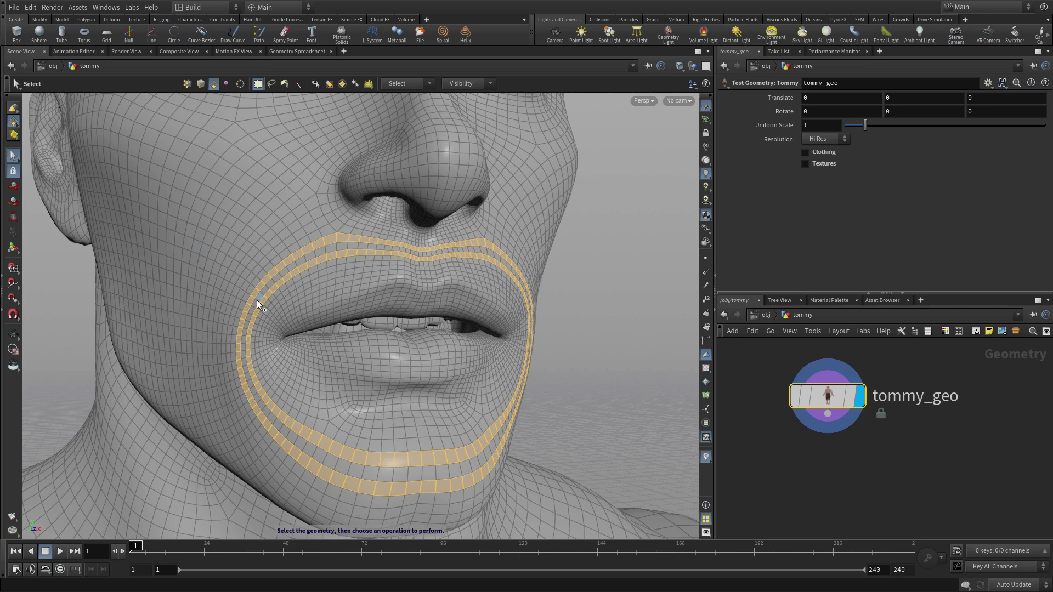
# Step: Convert the primitive loops selected around the mouth to a point selection
pyautogui.rightClick(288, 211)
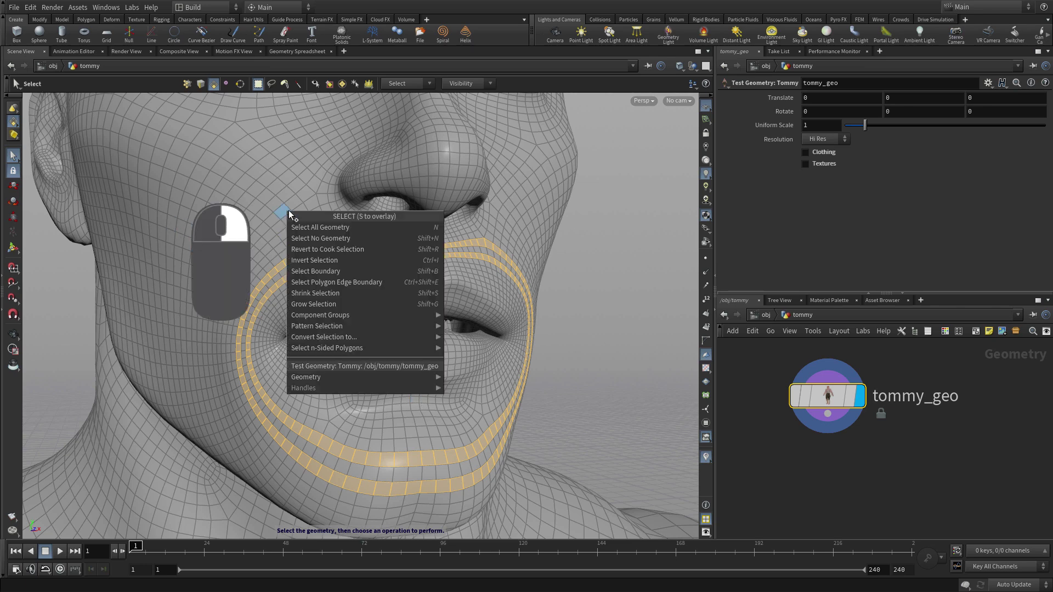
pyautogui.moveTo(314, 341)
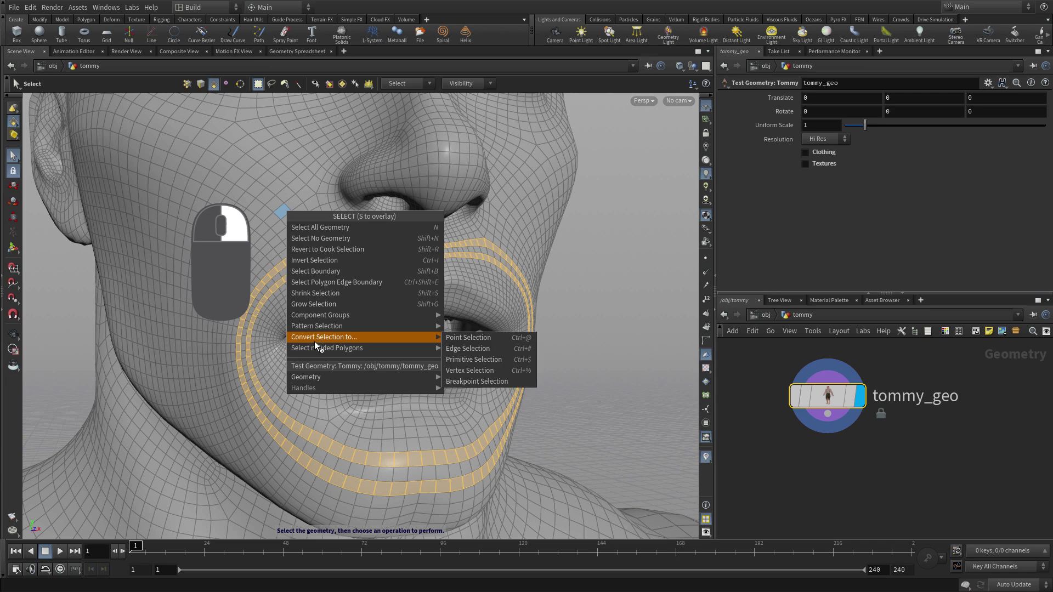
pyautogui.click(458, 339)
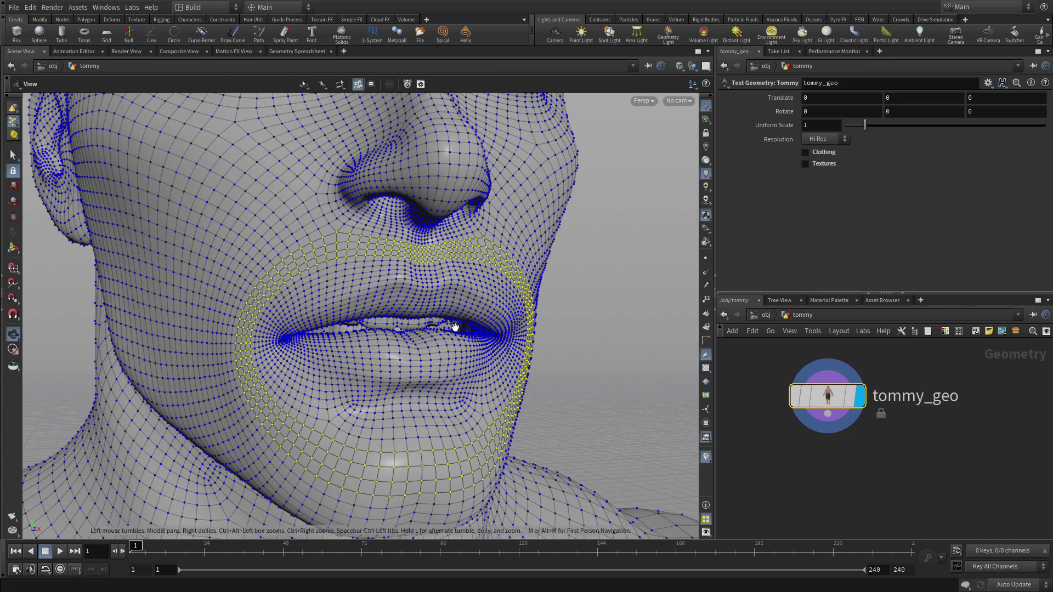
# Step: Select a single point high on the forehead and activate the Move tool on it
pyautogui.keyDown('alt'); pyautogui.moveTo(456, 328); pyautogui.dragTo(312, 348, button='right'); pyautogui.keyUp('alt')
pyautogui.keyDown('alt'); pyautogui.moveTo(389, 294); pyautogui.dragTo(391, 351, button='middle'); pyautogui.keyUp('alt')
pyautogui.moveTo(391, 352); pyautogui.dragTo(405, 231)
pyautogui.press('s')
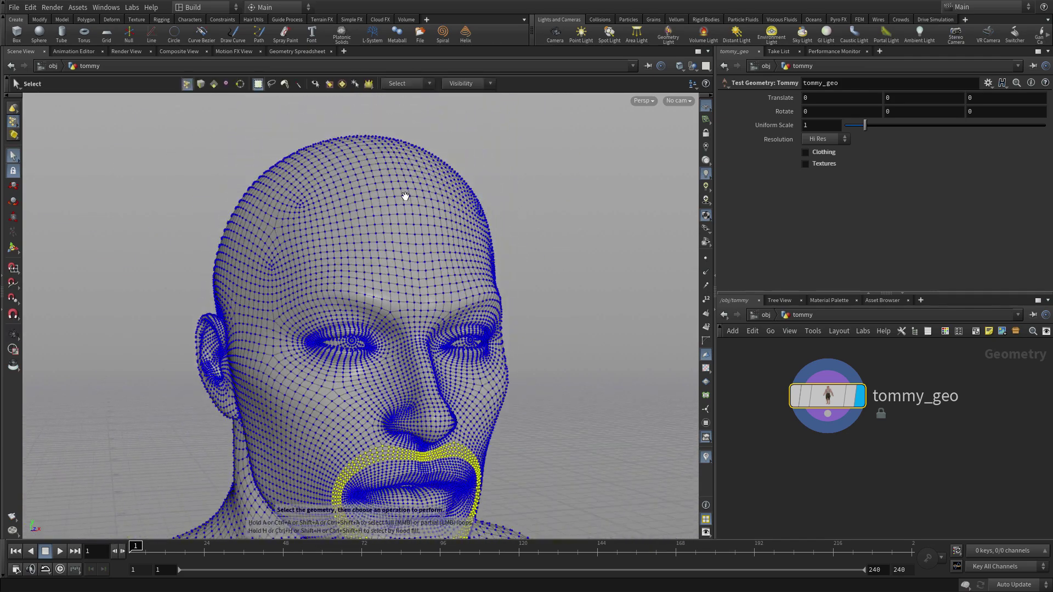
pyautogui.click(401, 189)
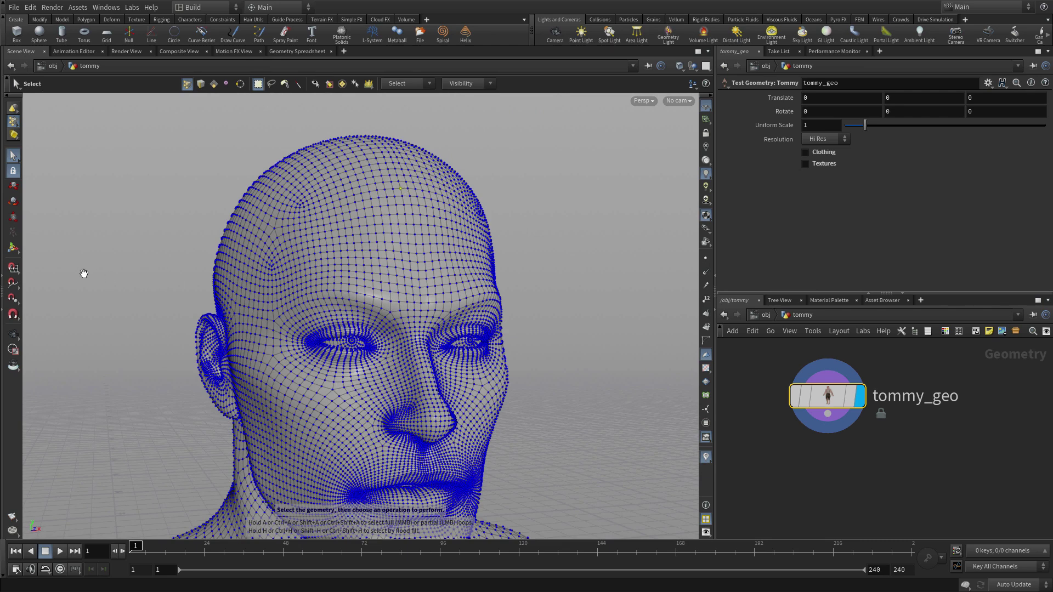
pyautogui.click(16, 200)
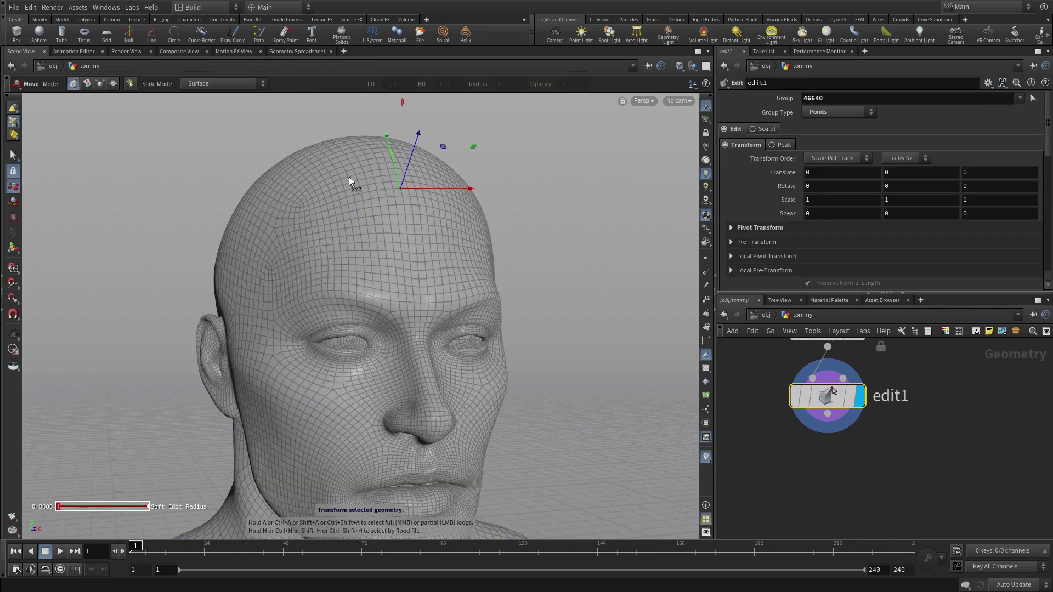
# Step: Pull the forehead point outward from the head, set the soft edit radius to 0.0613 and pull it further out
pyautogui.moveTo(406, 164); pyautogui.dragTo(409, 157)
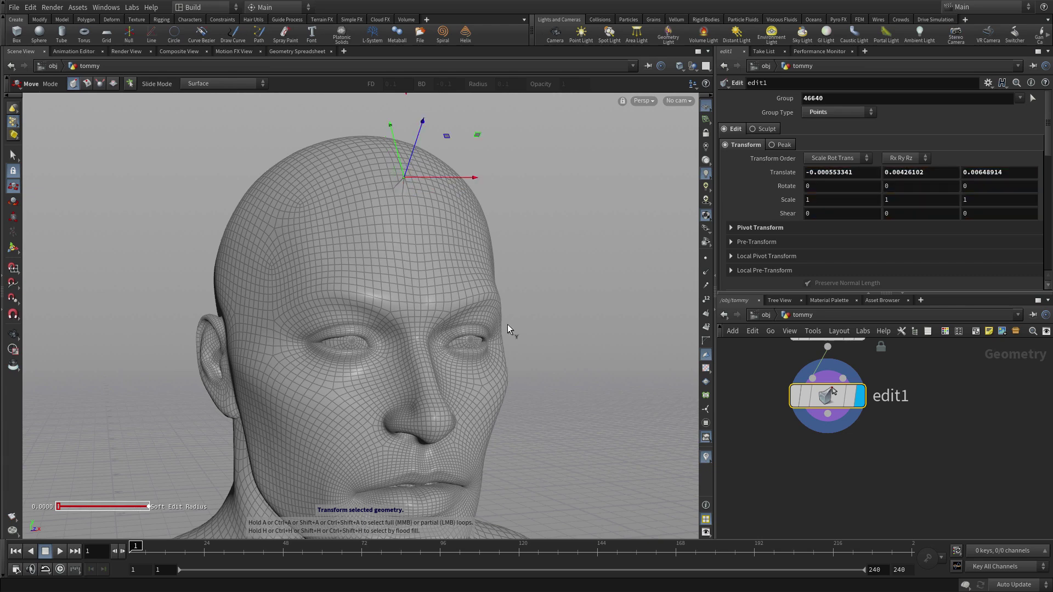
pyautogui.moveTo(59, 507)
pyautogui.mouseDown()
pyautogui.moveTo(99, 508)
pyautogui.moveTo(63, 507)
pyautogui.mouseUp()
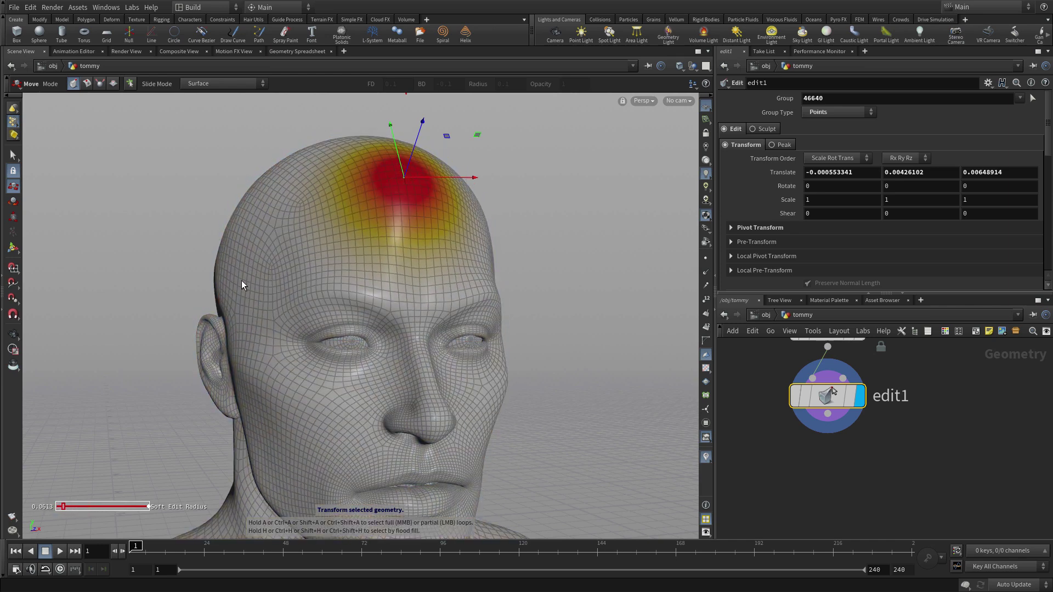
pyautogui.moveTo(406, 157)
pyautogui.mouseDown()
pyautogui.moveTo(414, 140)
pyautogui.moveTo(387, 167)
pyautogui.moveTo(393, 147)
pyautogui.mouseUp()
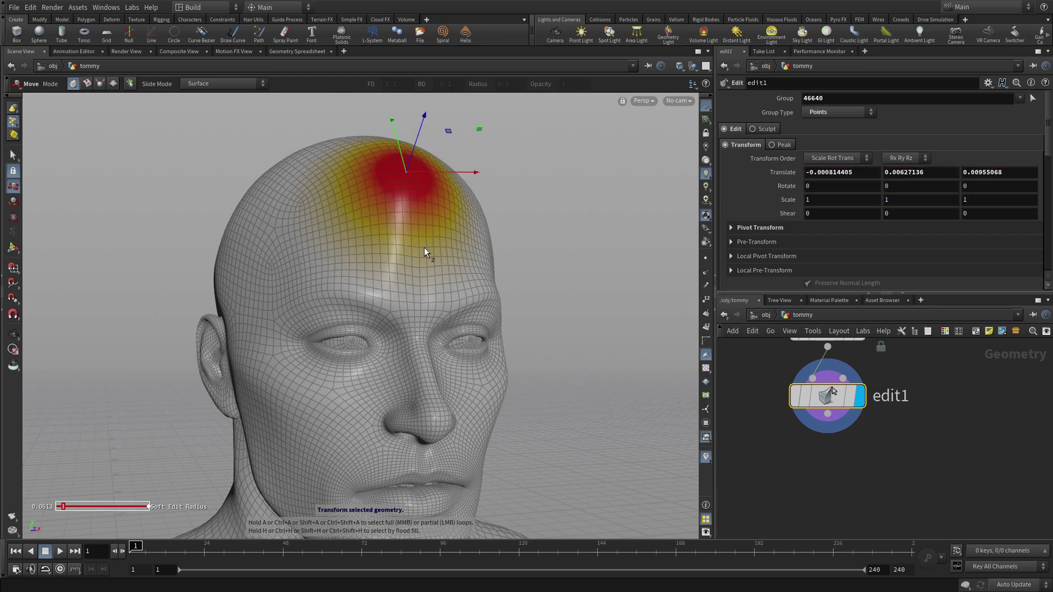
# Step: Enable direct component picking within the Move tool and select a single primitive on the upper forehead
pyautogui.keyDown('alt'); pyautogui.moveTo(423, 241); pyautogui.dragTo(473, 202, button='right'); pyautogui.keyUp('alt')
pyautogui.keyDown('alt'); pyautogui.moveTo(470, 172); pyautogui.dragTo(496, 274, button='middle'); pyautogui.keyUp('alt')
pyautogui.moveTo(496, 274); pyautogui.dragTo(461, 273)
pyautogui.press('t')
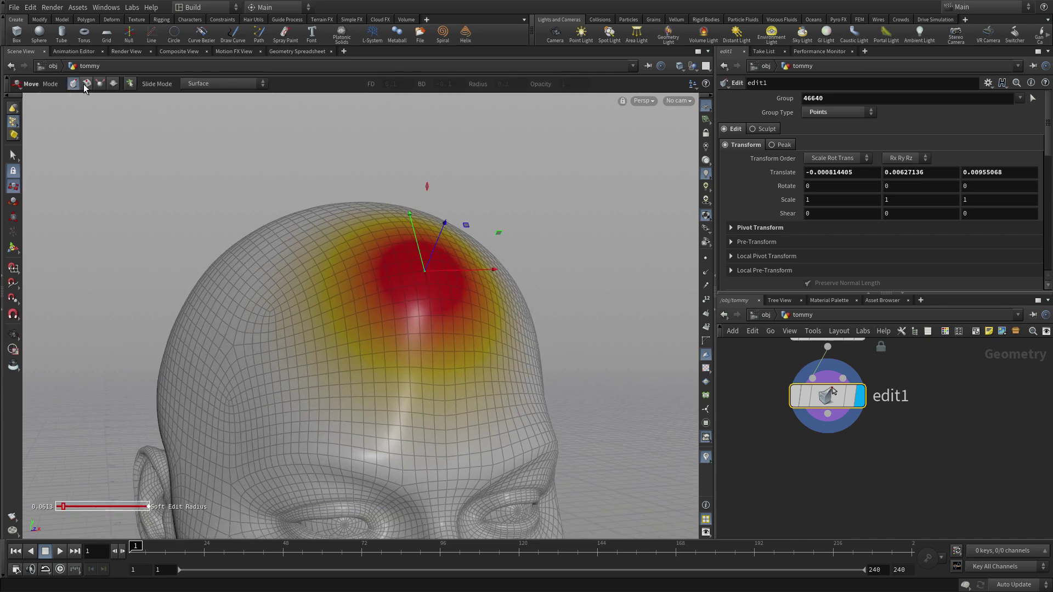
pyautogui.click(130, 83)
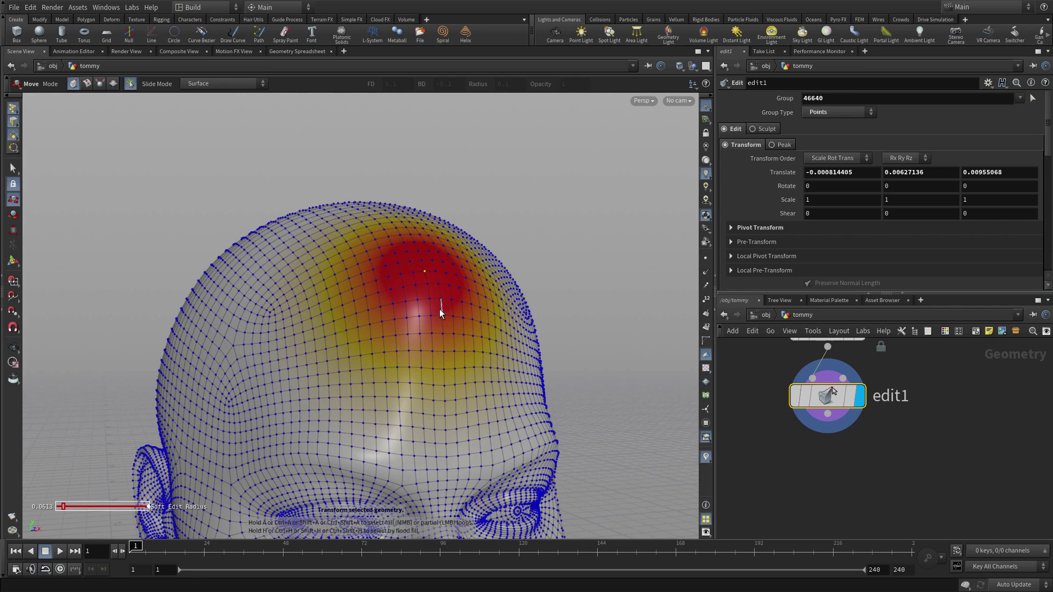
pyautogui.press('3')
pyautogui.click(389, 284)
pyautogui.click(399, 299)
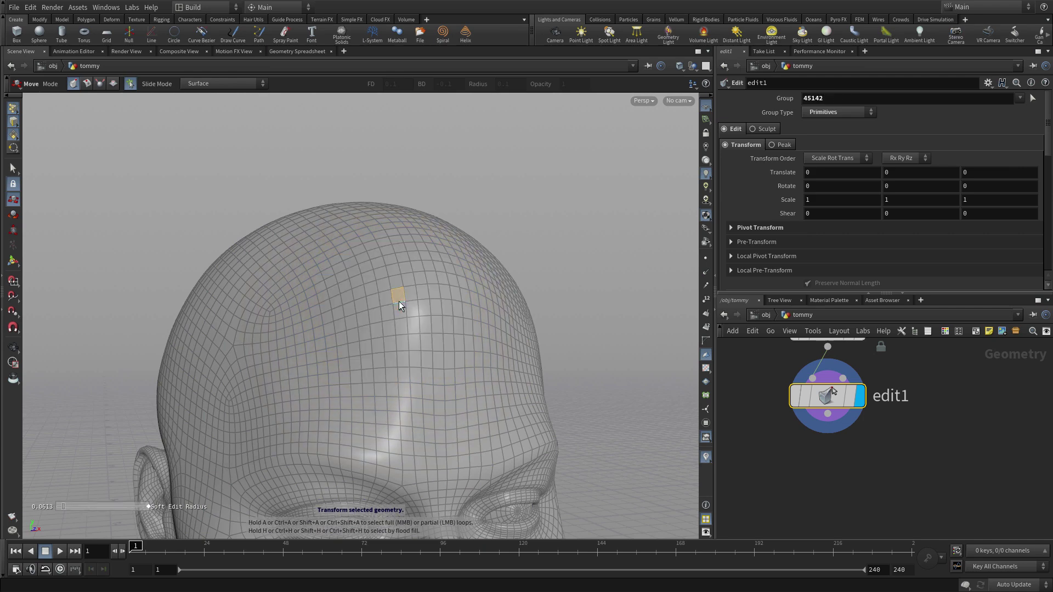
# Step: Pick a point on the forehead and then a nearby primitive without leaving the Move tool
pyautogui.press('2')
pyautogui.click(420, 317)
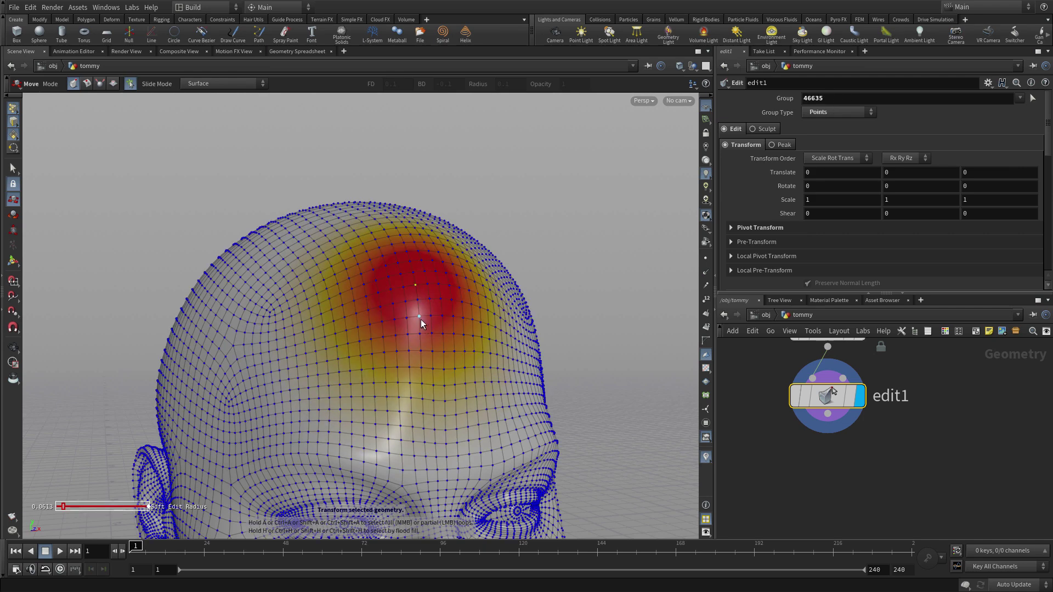
pyautogui.press('4')
pyautogui.click(423, 323)
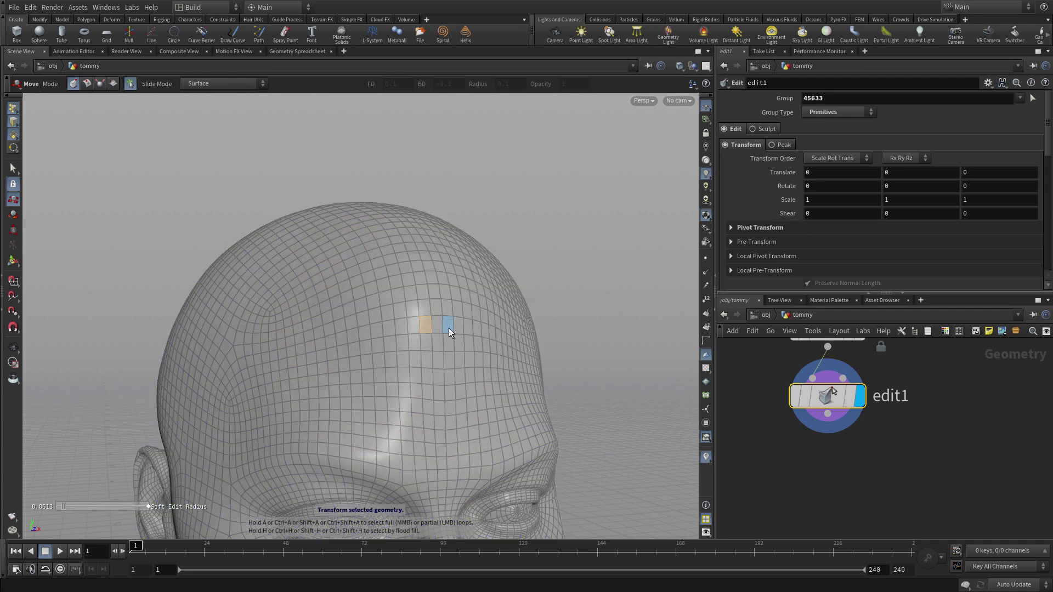
# Step: Select an edge beside the picked forehead primitive and extend it into a partial edge loop toward the side of the head
pyautogui.keyDown('alt'); pyautogui.moveTo(449, 328); pyautogui.dragTo(555, 272, button='right'); pyautogui.keyUp('alt')
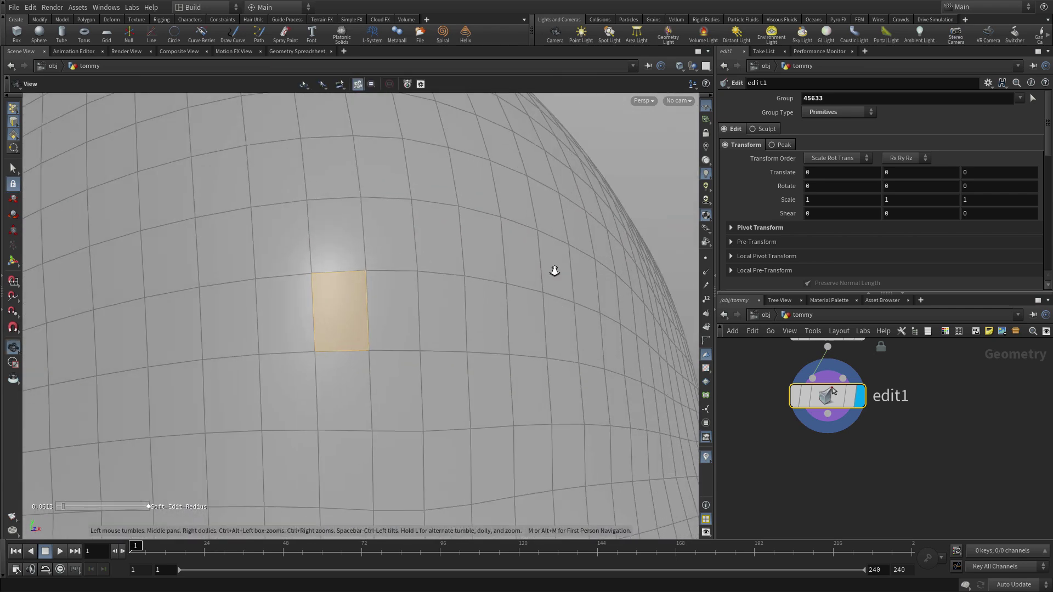
pyautogui.press('3')
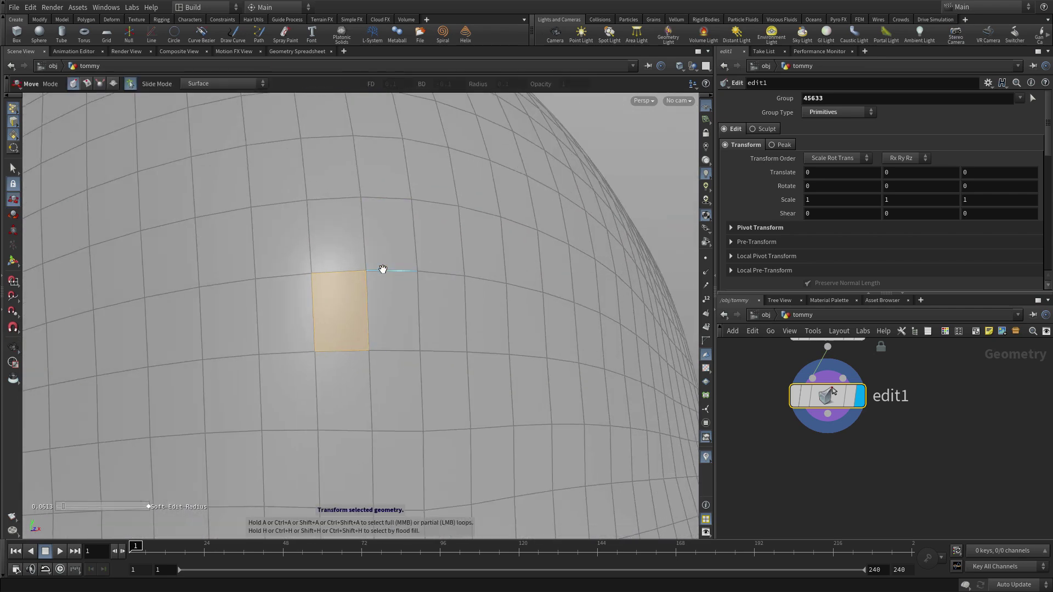
pyautogui.click(383, 269)
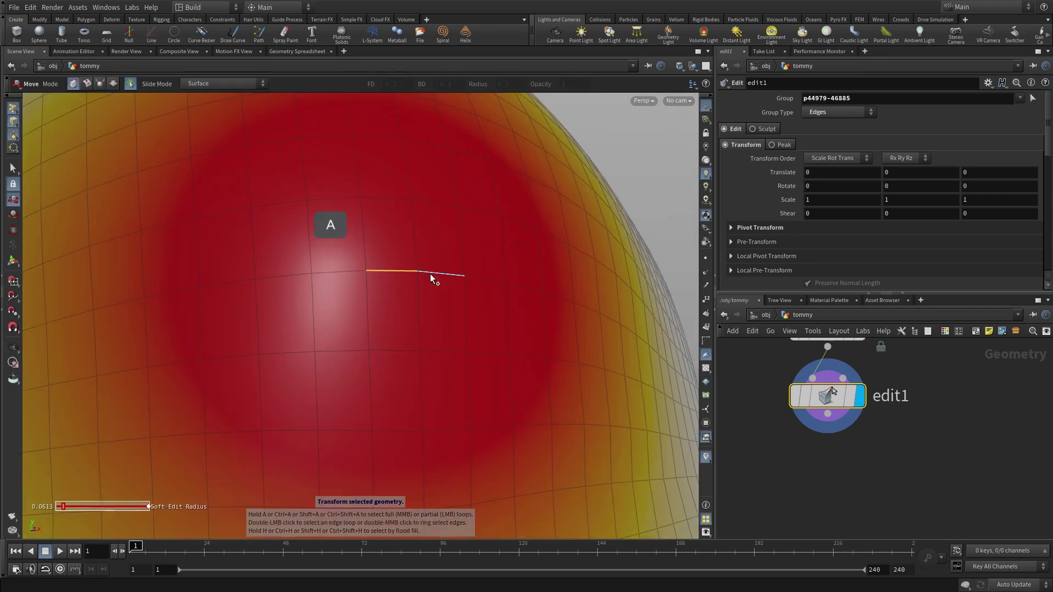
pyautogui.click(552, 294)
# Step: Select a partial loop of four adjacent primitives above the edge selection on the forehead
pyautogui.press('4')
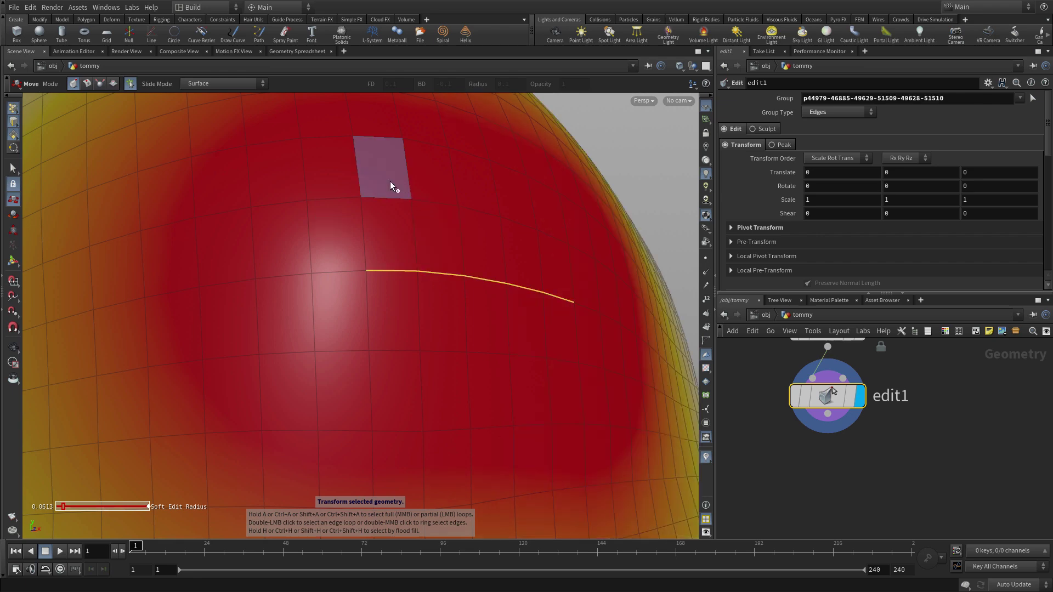
pyautogui.click(390, 181)
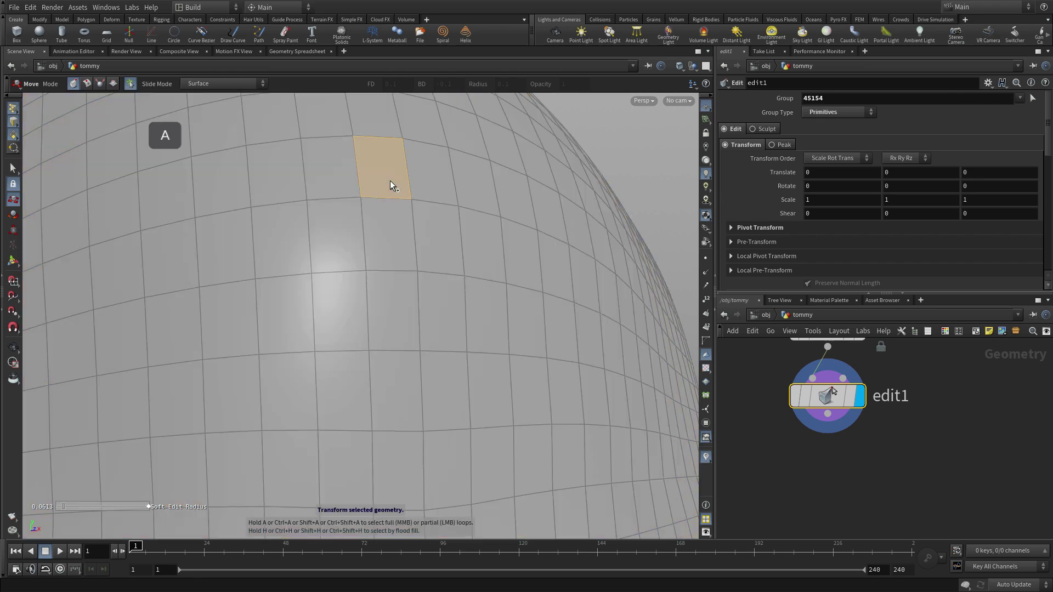
pyautogui.click(216, 185)
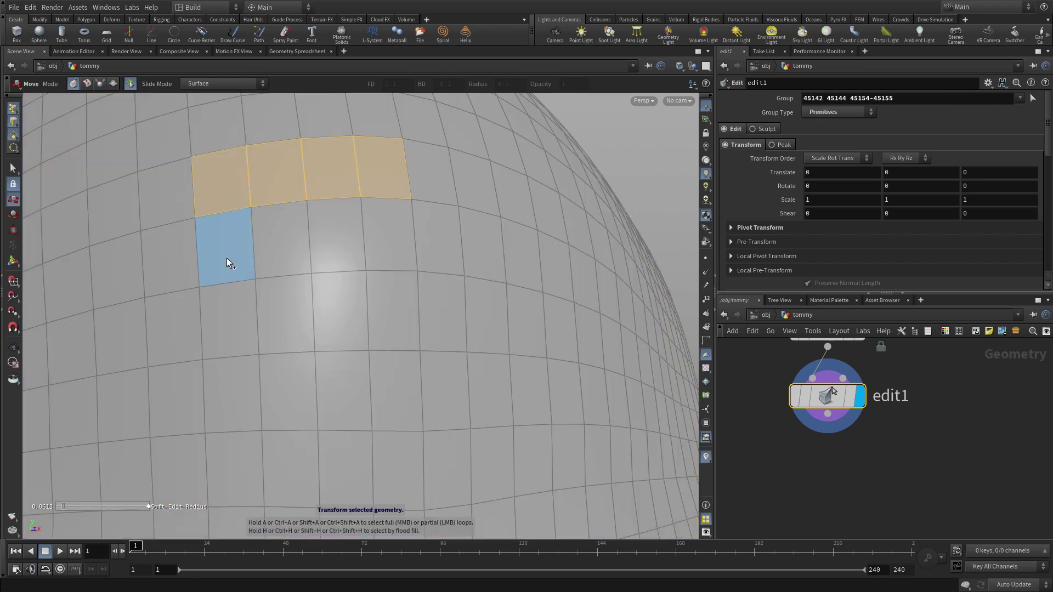
# Step: Select a partial loop of three points running down the middle of the forehead
pyautogui.press('1')
pyautogui.click(312, 275)
pyautogui.press('a')
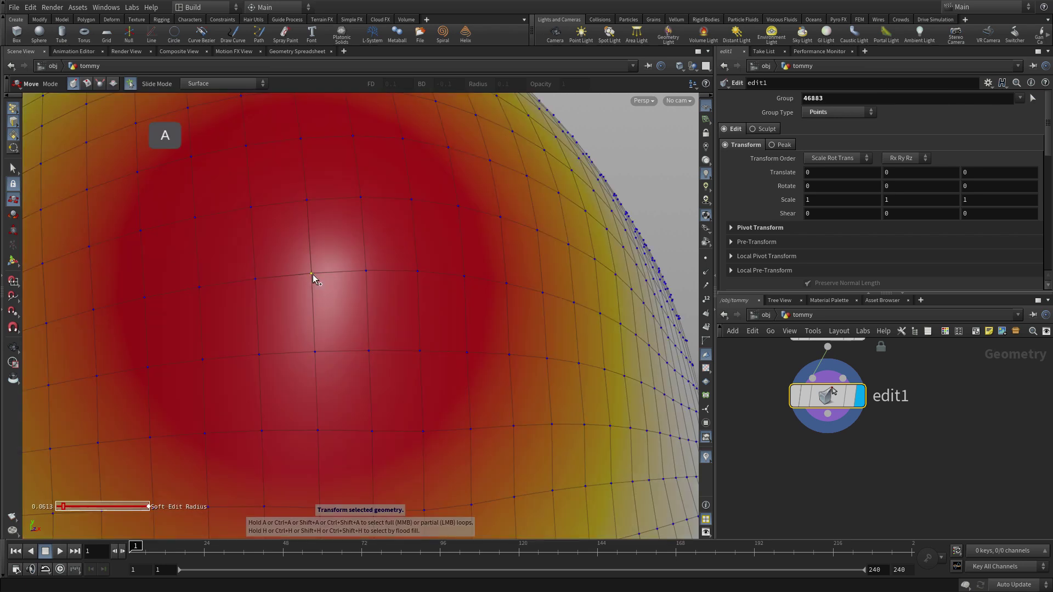
pyautogui.click(318, 432)
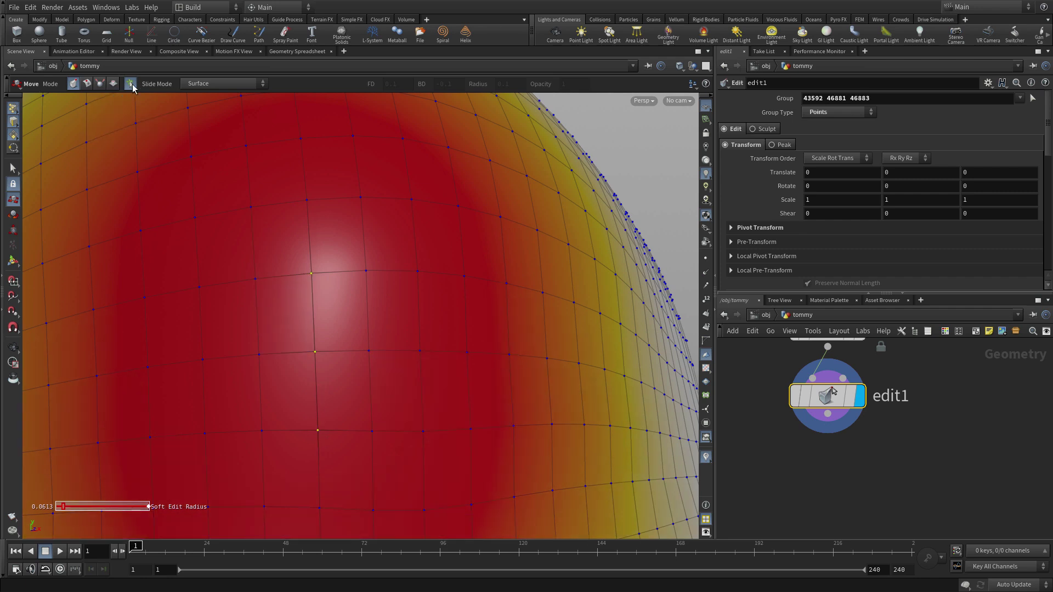
# Step: Turn off direct component picking in the Move tool and bring the whole head back into view
pyautogui.click(129, 84)
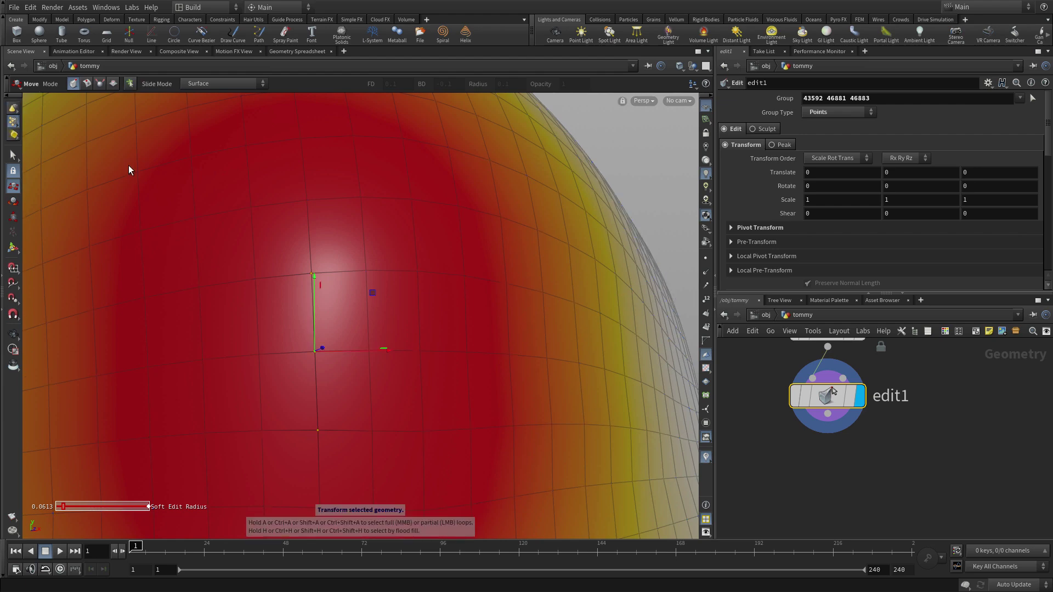
pyautogui.keyDown('alt'); pyautogui.moveTo(468, 321); pyautogui.dragTo(305, 349, button='right'); pyautogui.keyUp('alt')
pyautogui.keyDown('alt'); pyautogui.moveTo(465, 418); pyautogui.dragTo(453, 349, button='middle'); pyautogui.keyUp('alt')
pyautogui.keyDown('alt'); pyautogui.moveTo(453, 349); pyautogui.dragTo(397, 416, button='right'); pyautogui.keyUp('alt')
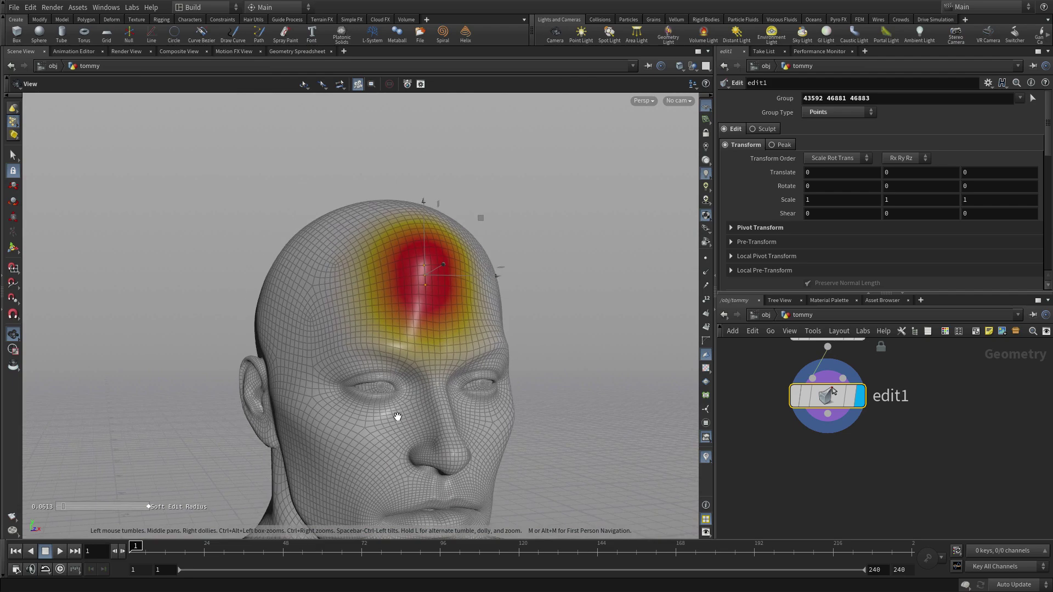
pyautogui.keyDown('alt'); pyautogui.moveTo(438, 441); pyautogui.dragTo(407, 283, button='middle'); pyautogui.keyUp('alt')
pyautogui.keyDown('alt'); pyautogui.moveTo(466, 307); pyautogui.dragTo(459, 313, button='right'); pyautogui.keyUp('alt')
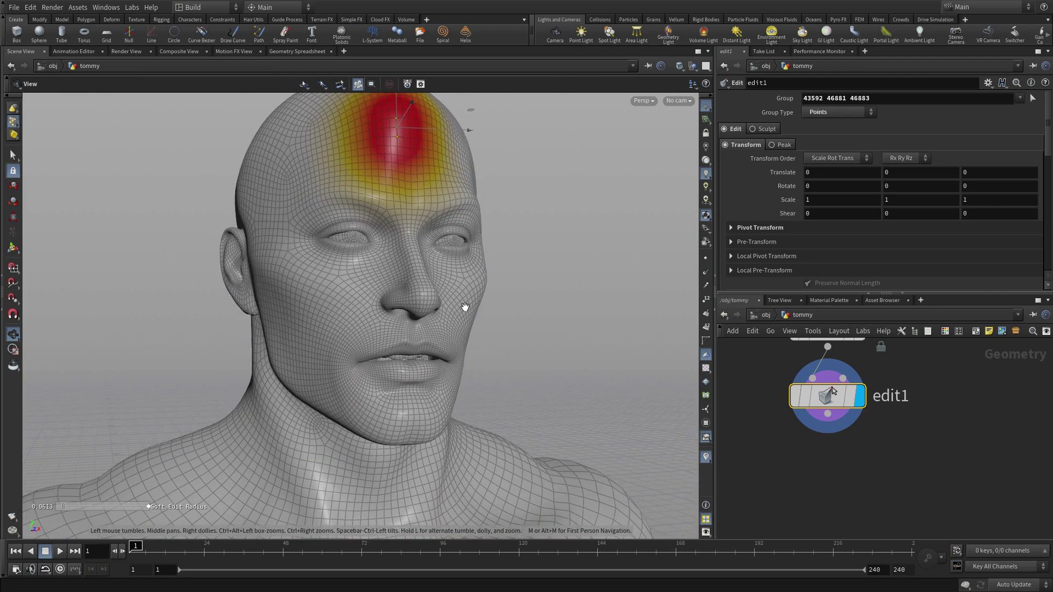